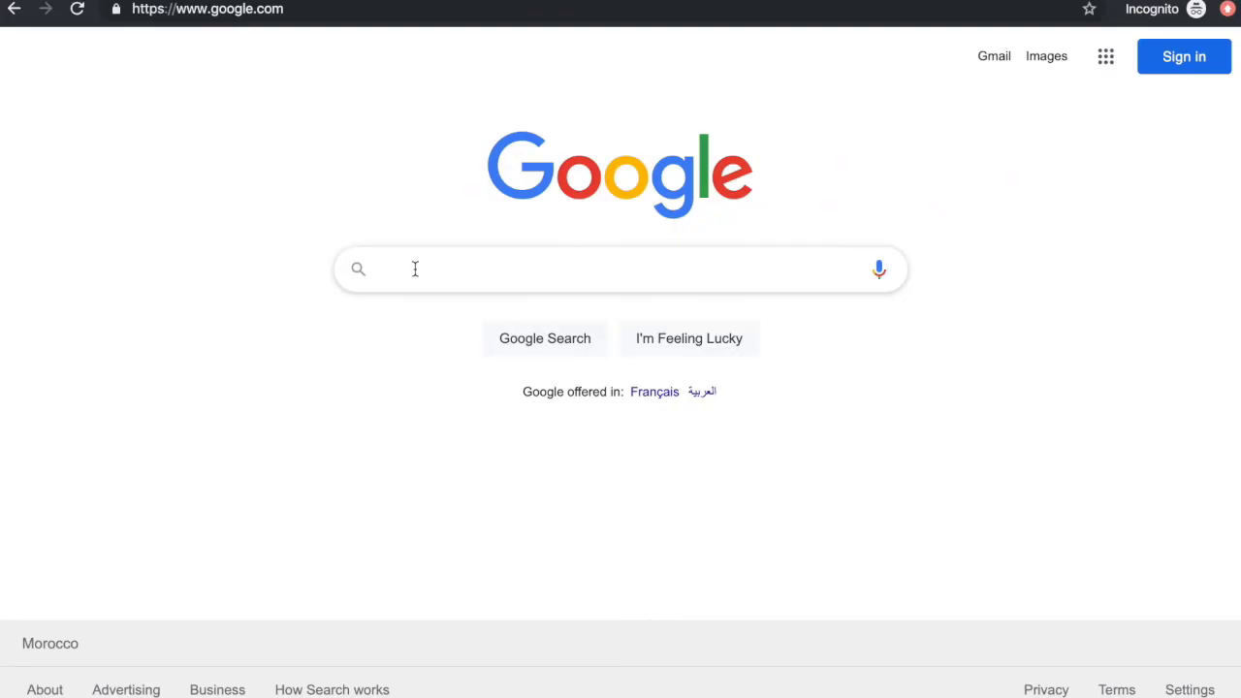
- Search Google for "Atlassian jira" and open Atlassian's Jira Software site from the results
text(Atl)
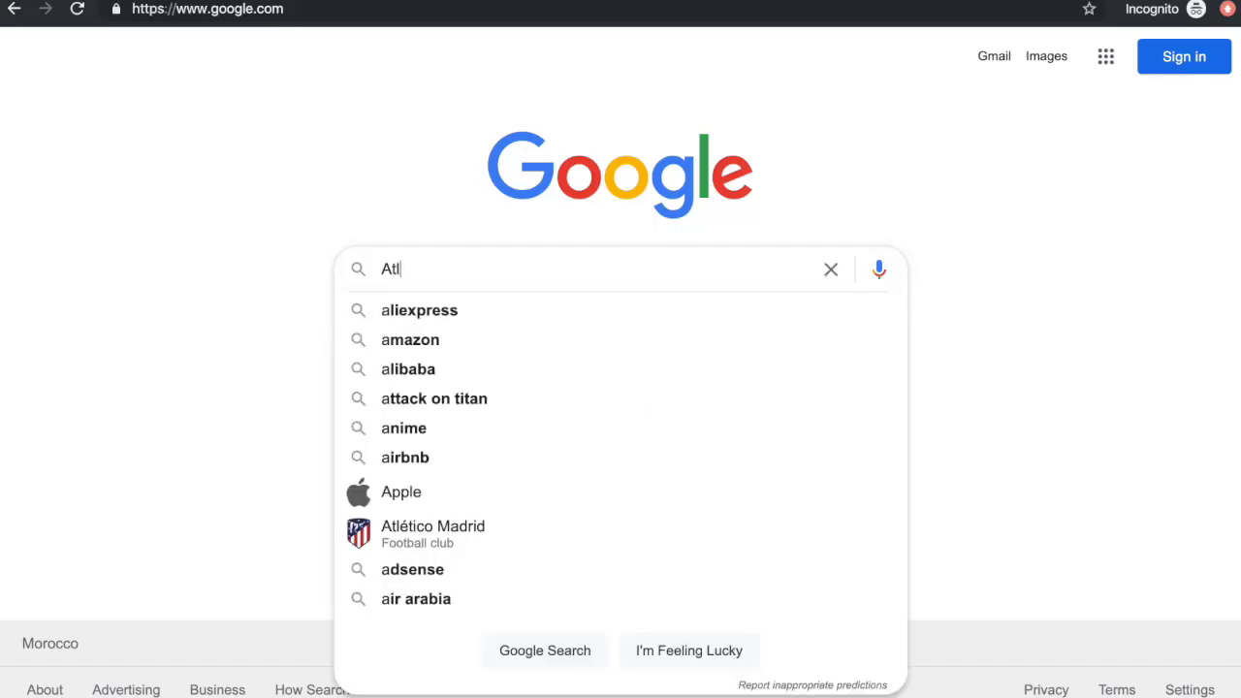
text(assian jira)
key(Return)
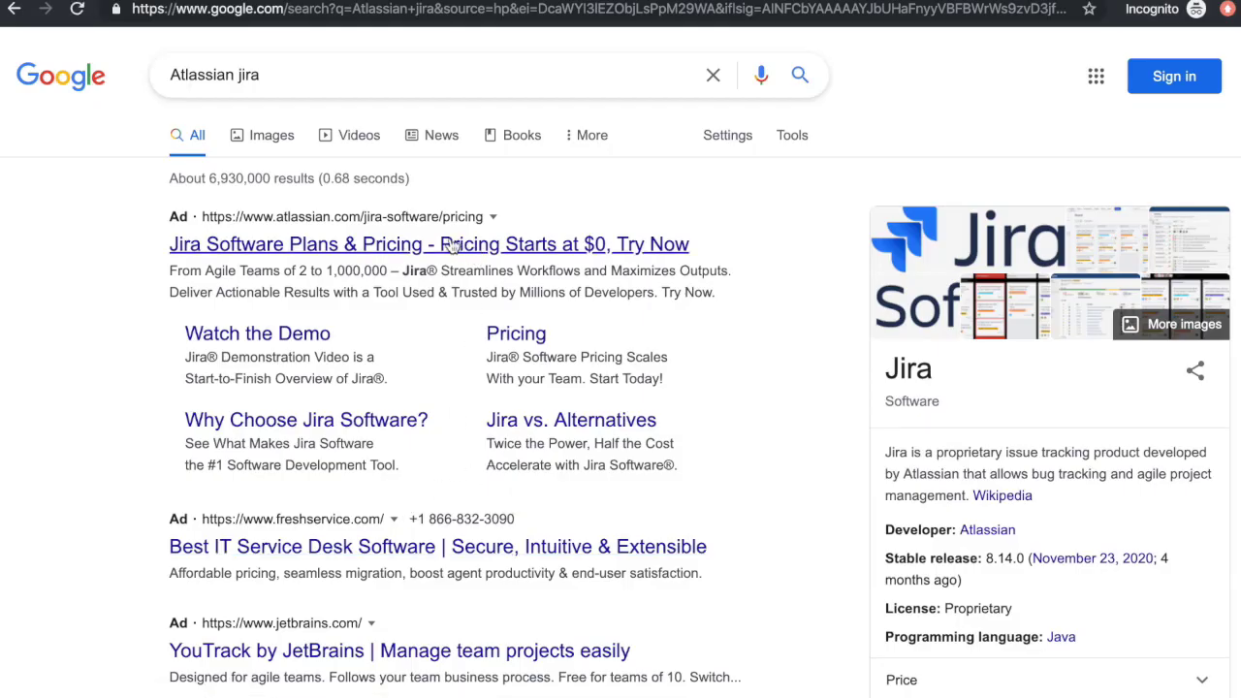
click(355, 256)
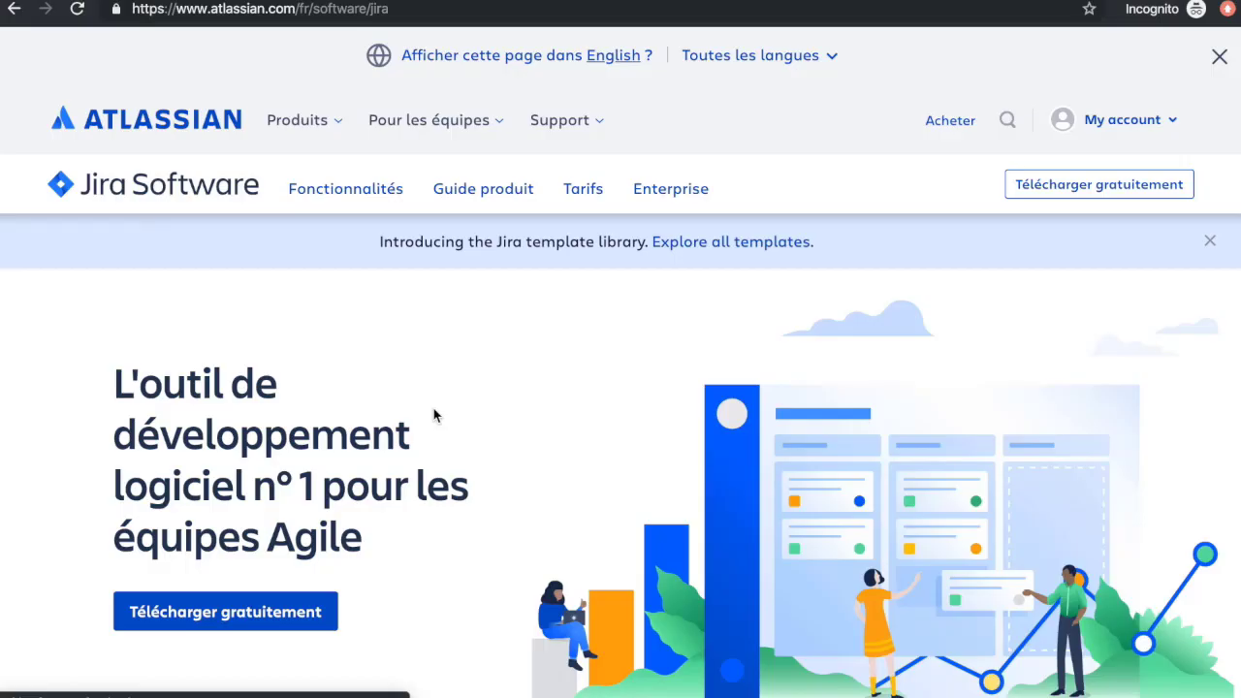
- Open the Jira Software pricing page and compare the Free, Standard, Premium and Enterprise cloud plans
click(585, 199)
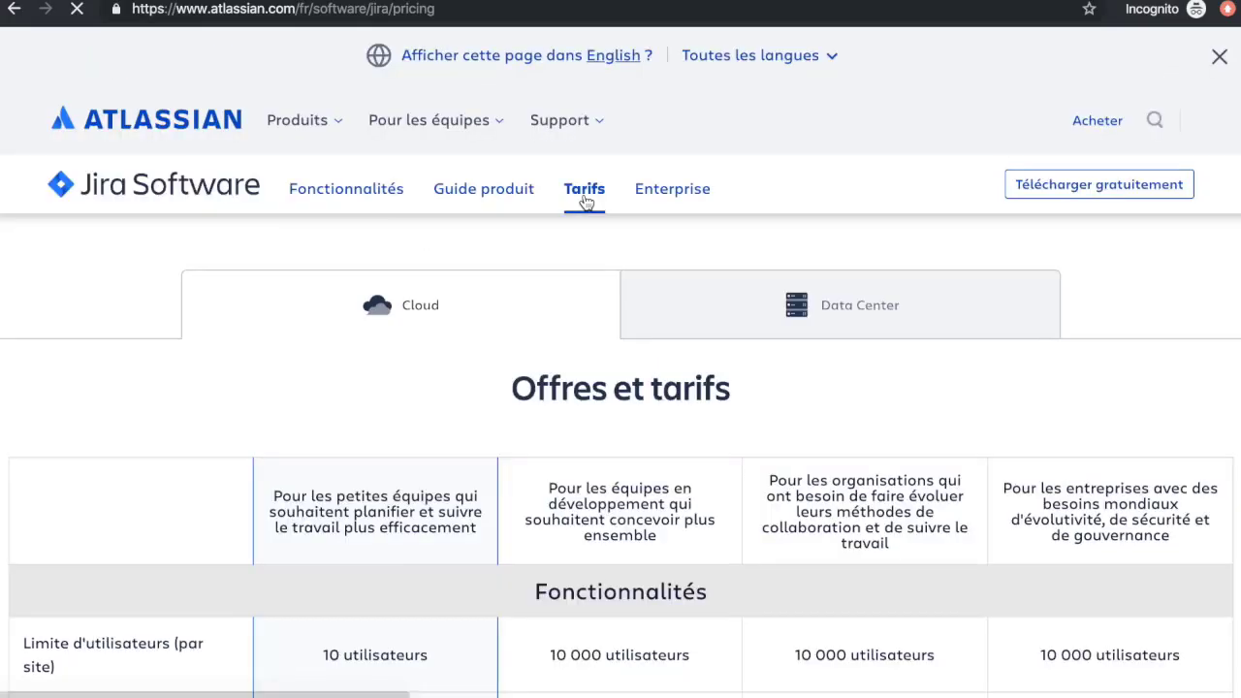
scroll(653, 437, down, 4)
scroll(653, 441, down, 1)
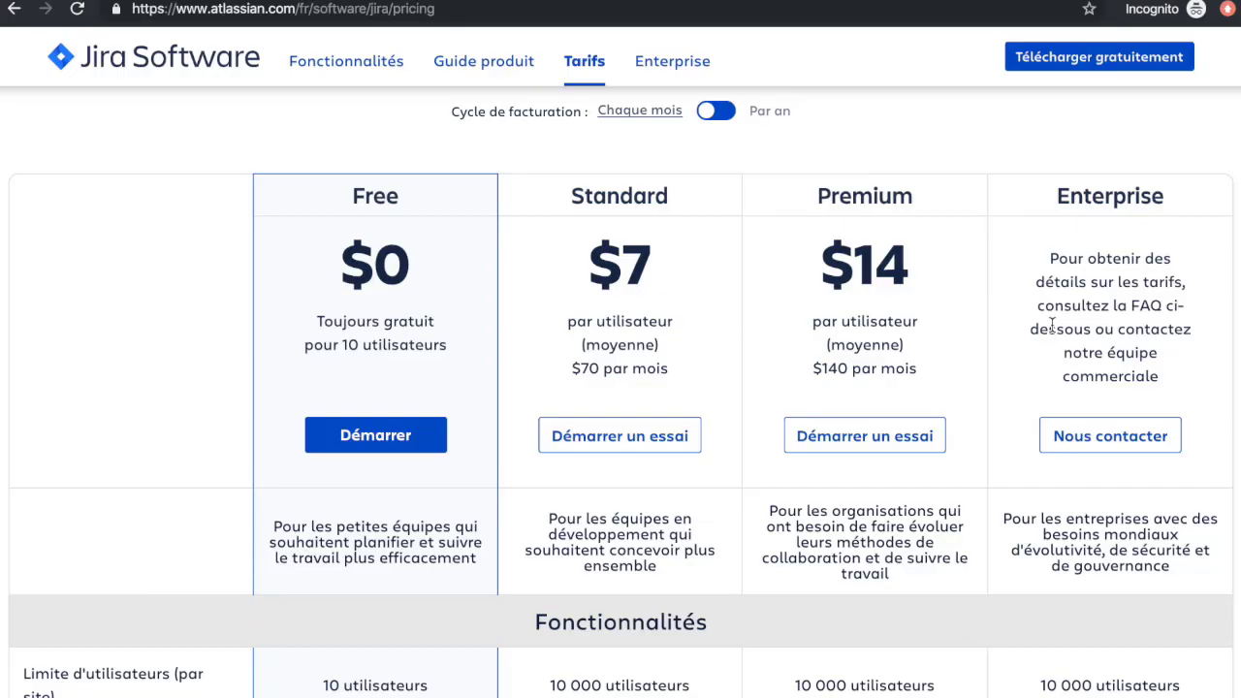
scroll(921, 482, down, 4)
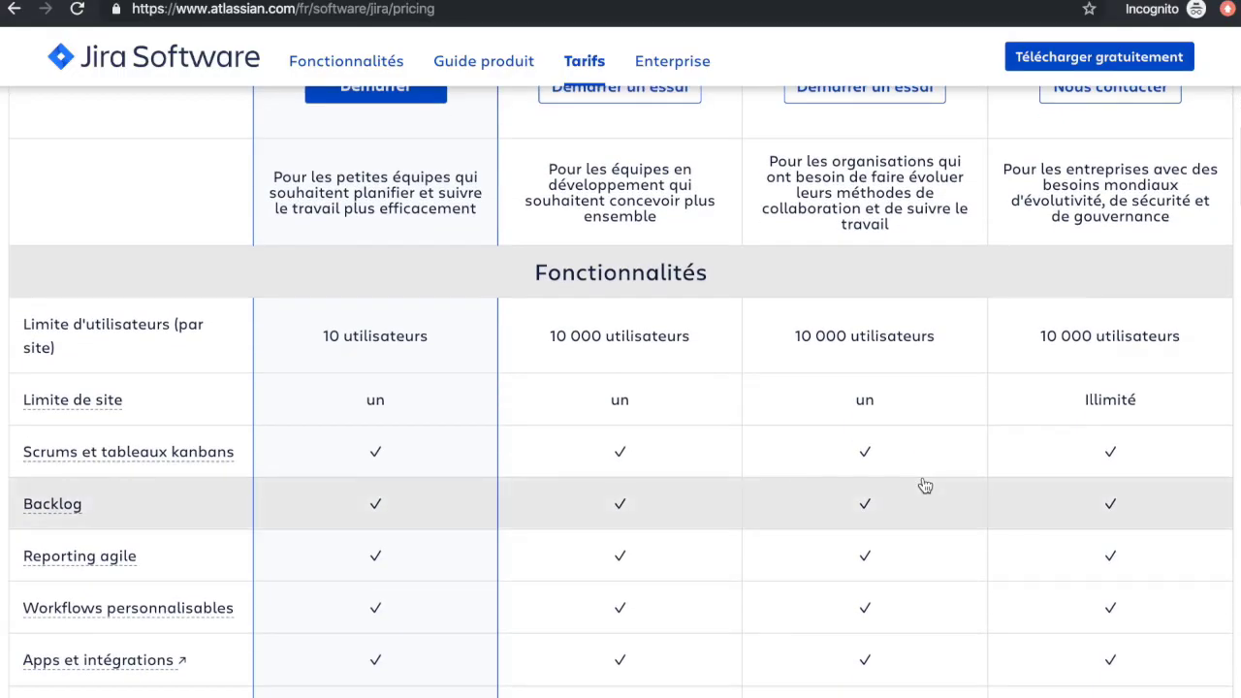
scroll(924, 485, up, 4)
scroll(923, 485, up, 5)
scroll(786, 482, down, 4)
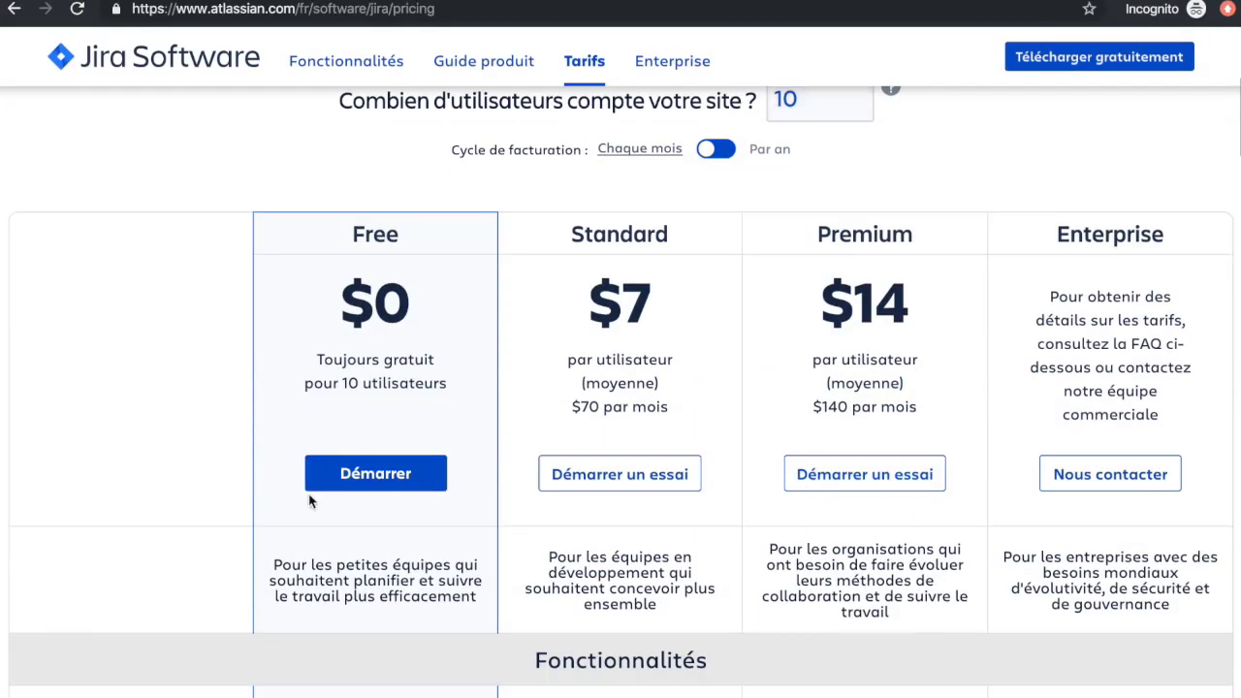
- Start the free Jira Software sign-up, continuing without a second product, and dismiss the language banner
click(1130, 62)
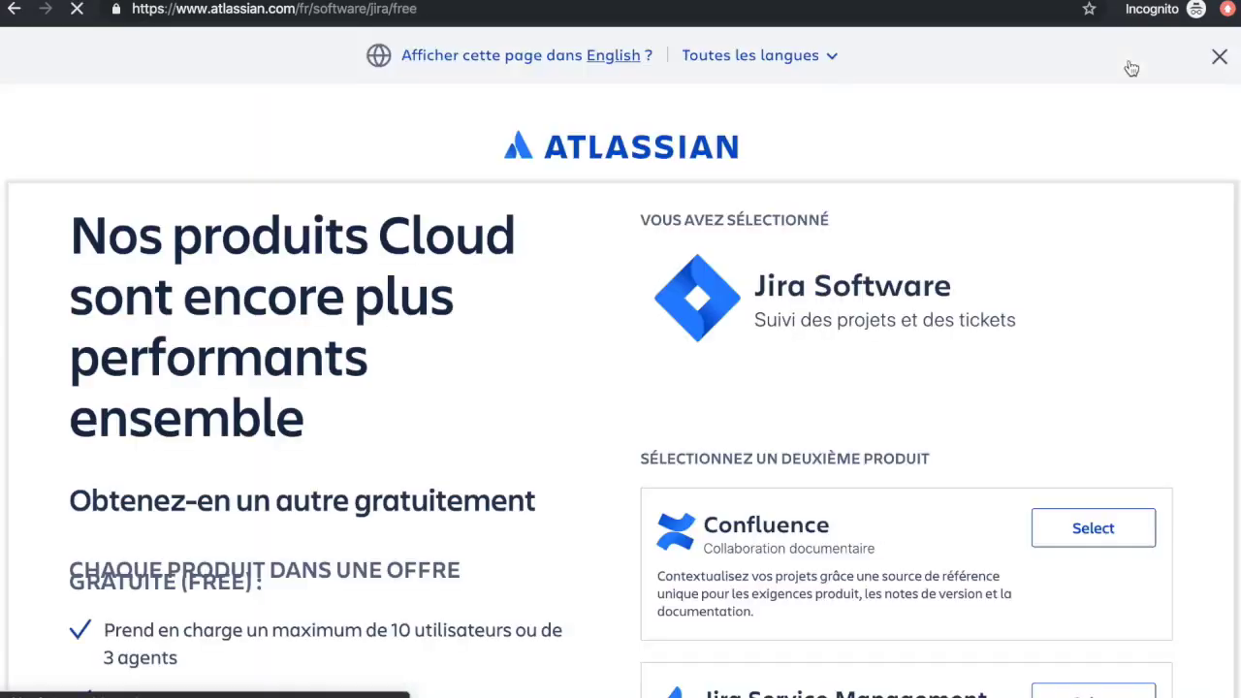
scroll(1152, 332, down, 2)
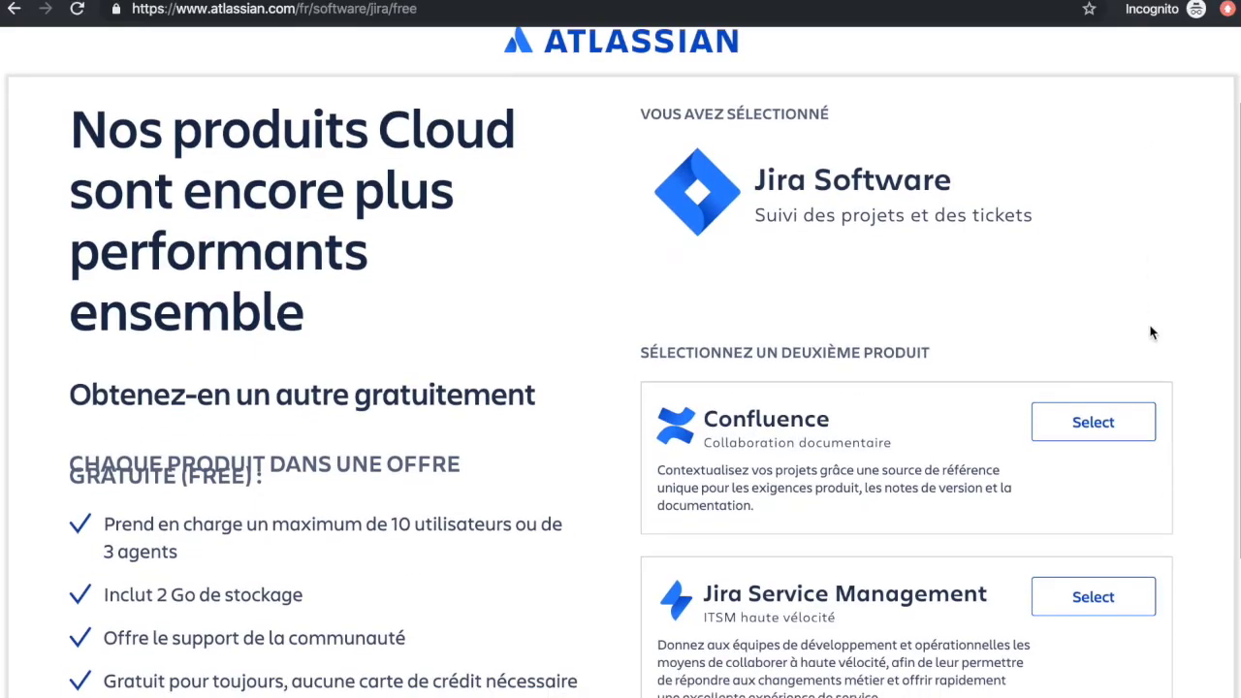
scroll(1152, 332, up, 1)
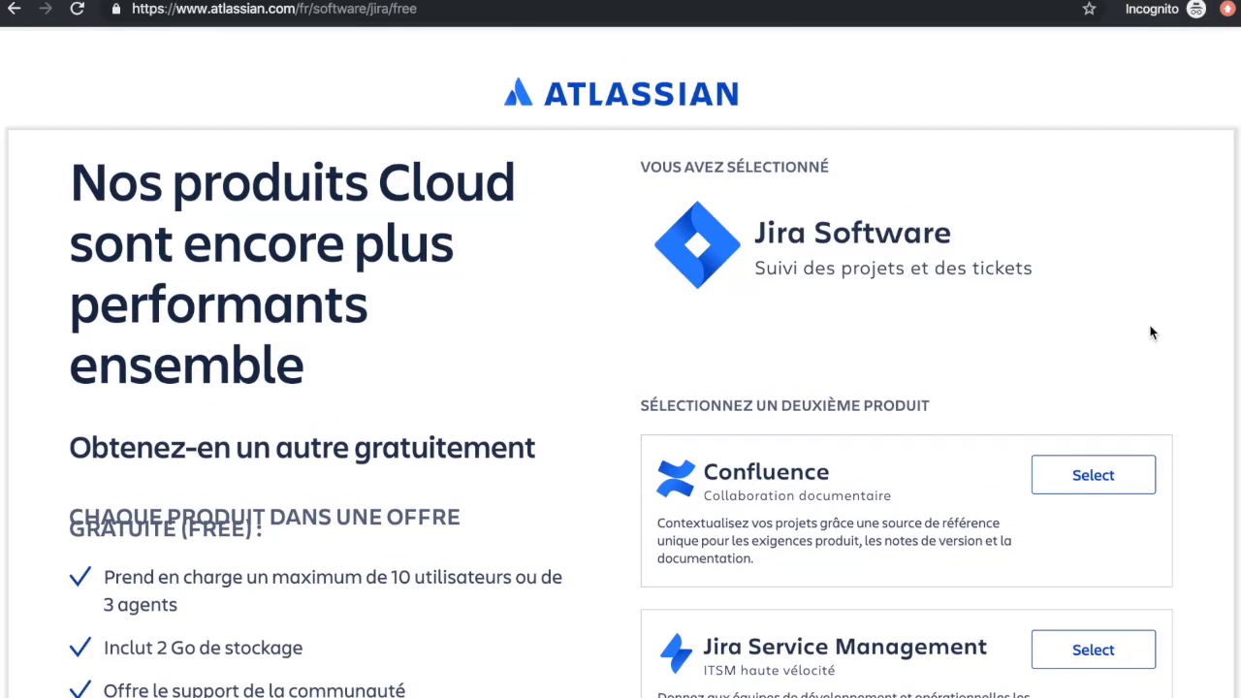
scroll(1151, 332, down, 1)
scroll(1033, 478, down, 1)
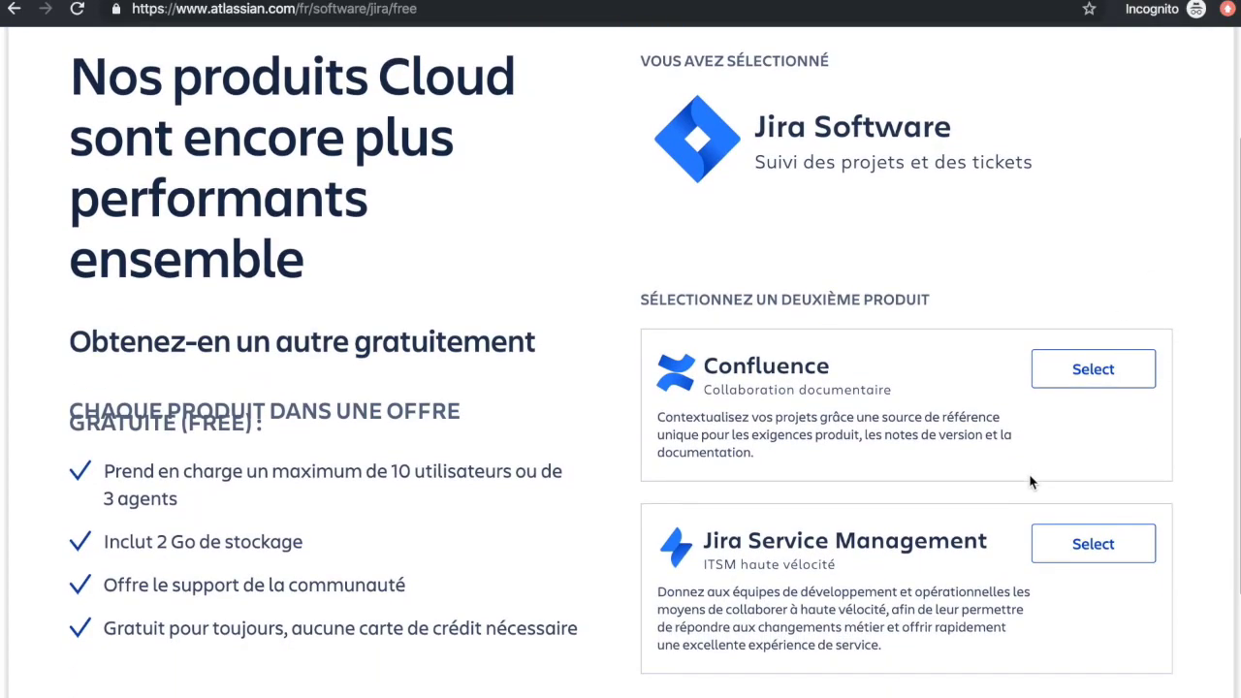
scroll(839, 546, down, 1)
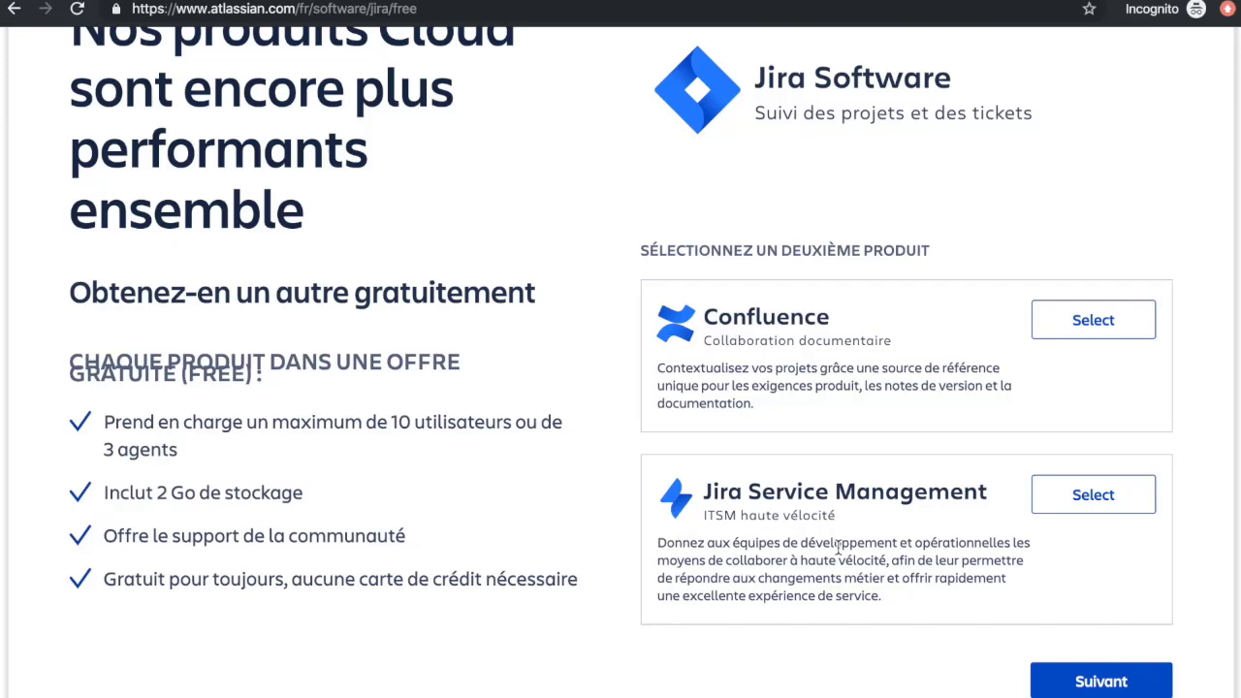
scroll(838, 548, up, 4)
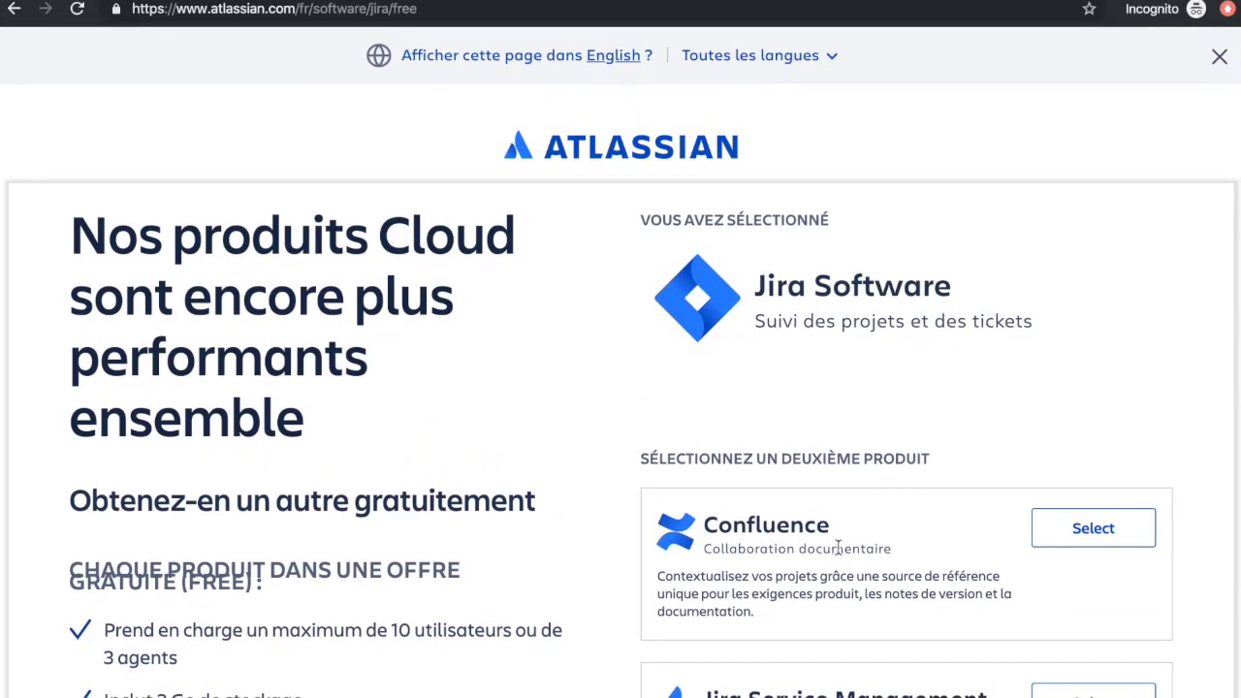
scroll(838, 548, down, 4)
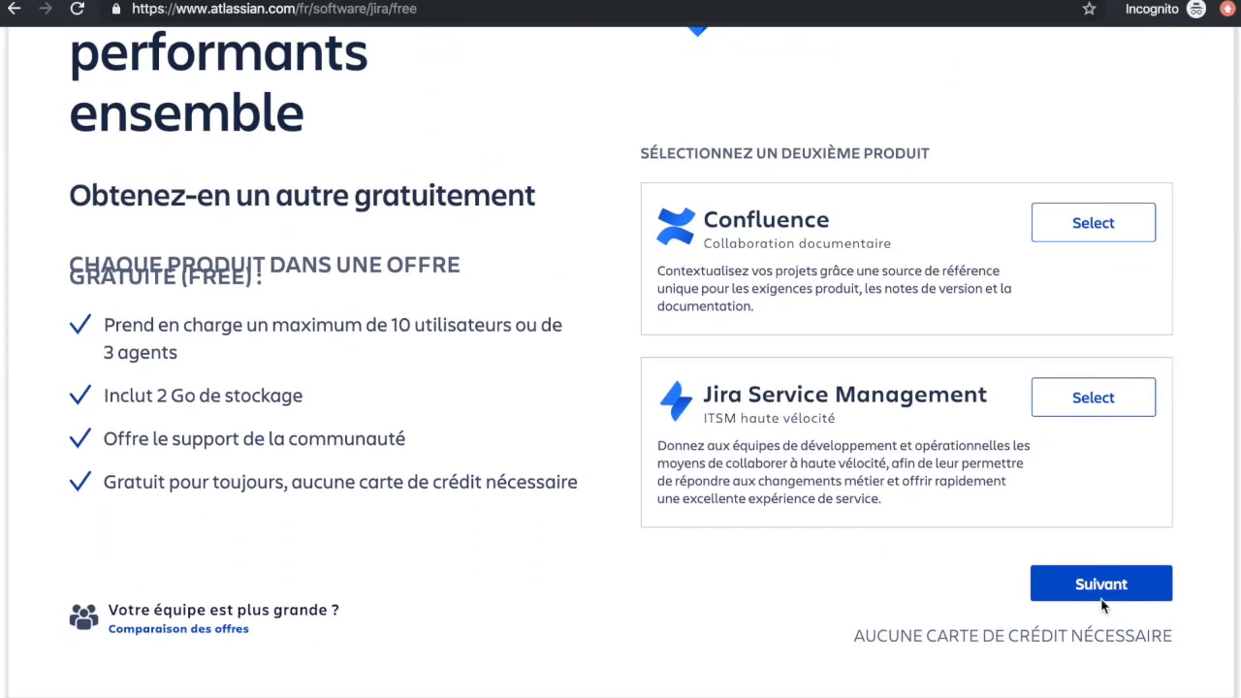
click(1101, 601)
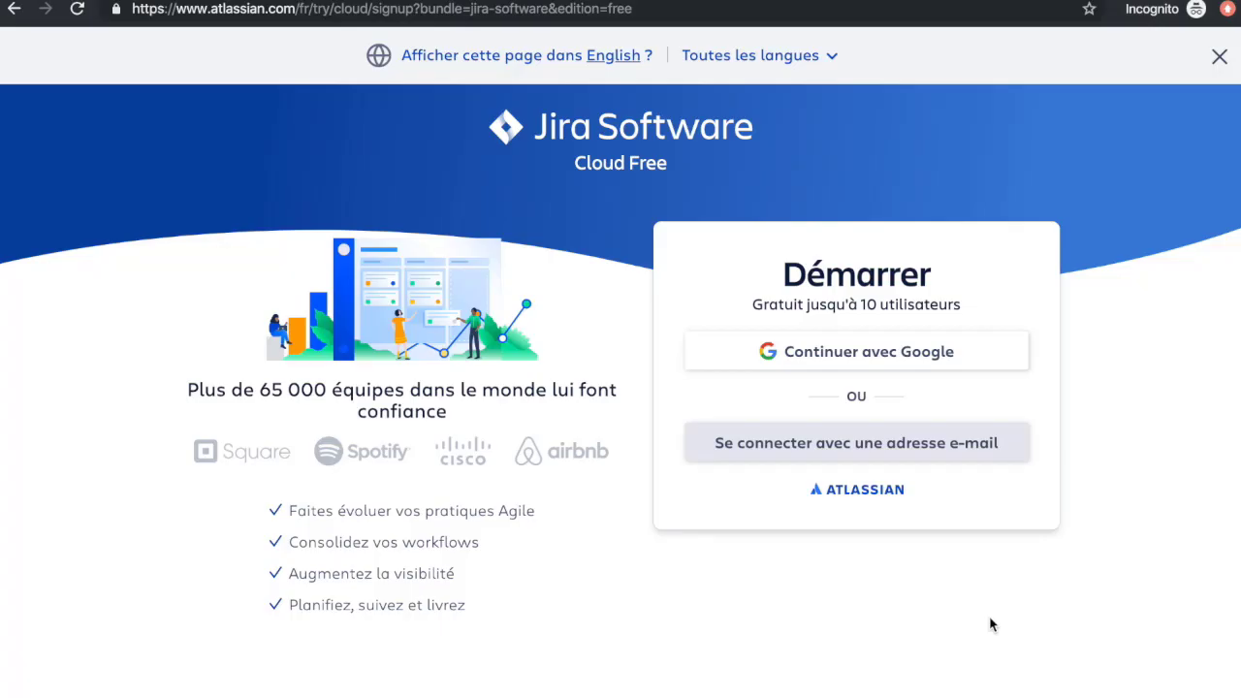
click(1219, 55)
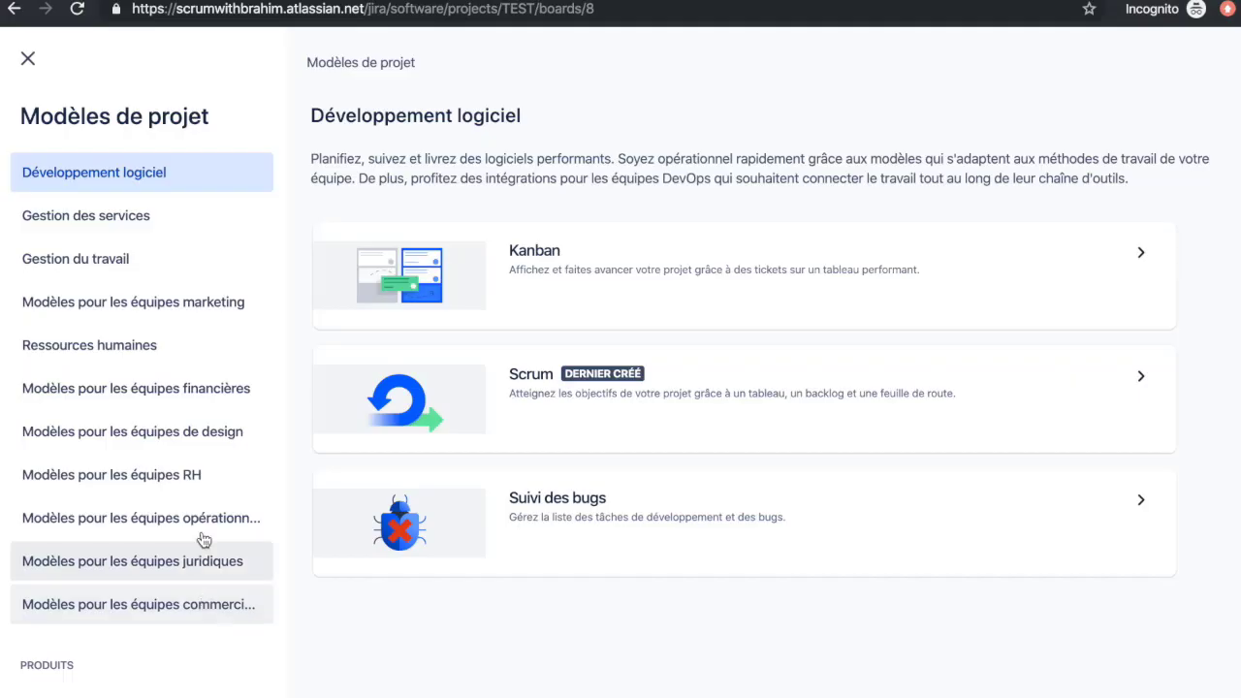
- Browse the project templates for service management and for marketing, design and HR teams
click(144, 230)
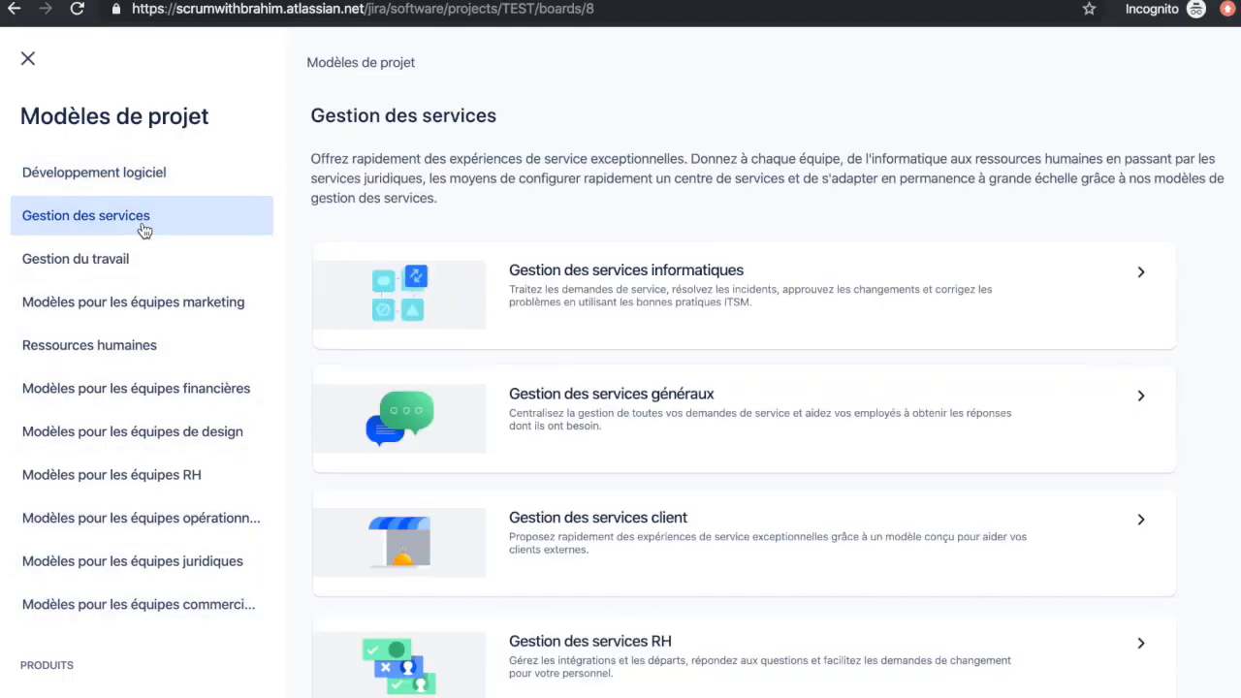
scroll(672, 572, down, 3)
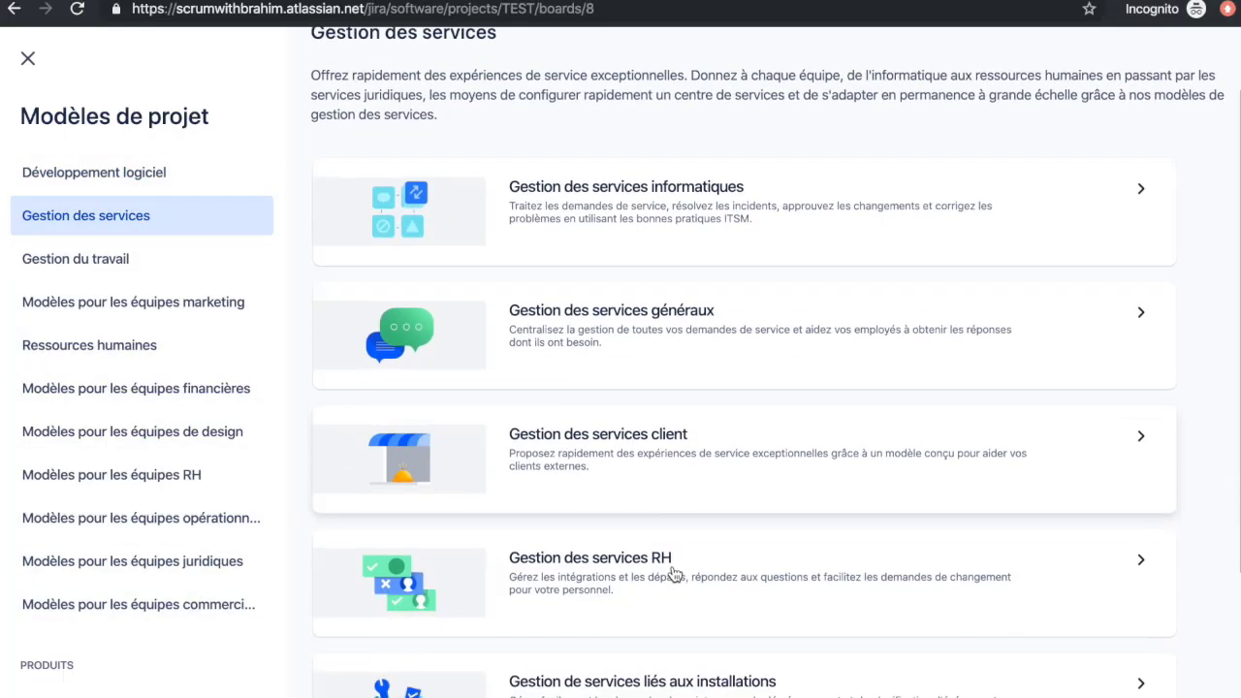
scroll(674, 575, up, 2)
scroll(674, 574, up, 1)
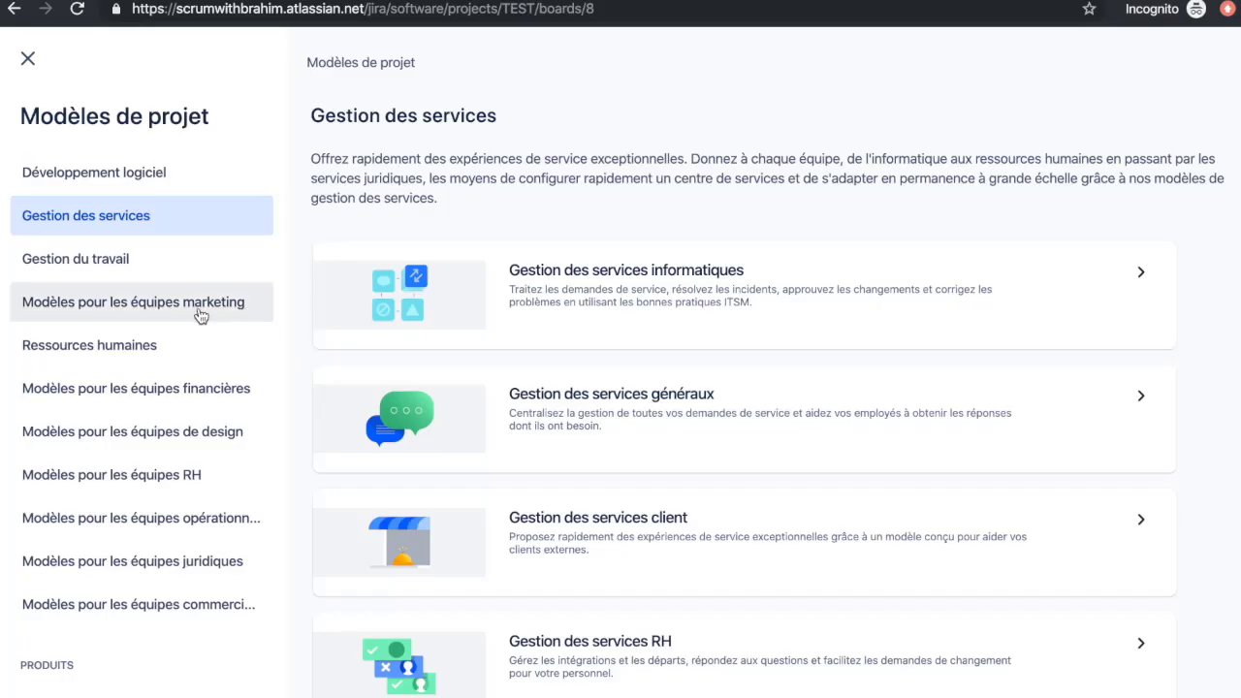
click(137, 307)
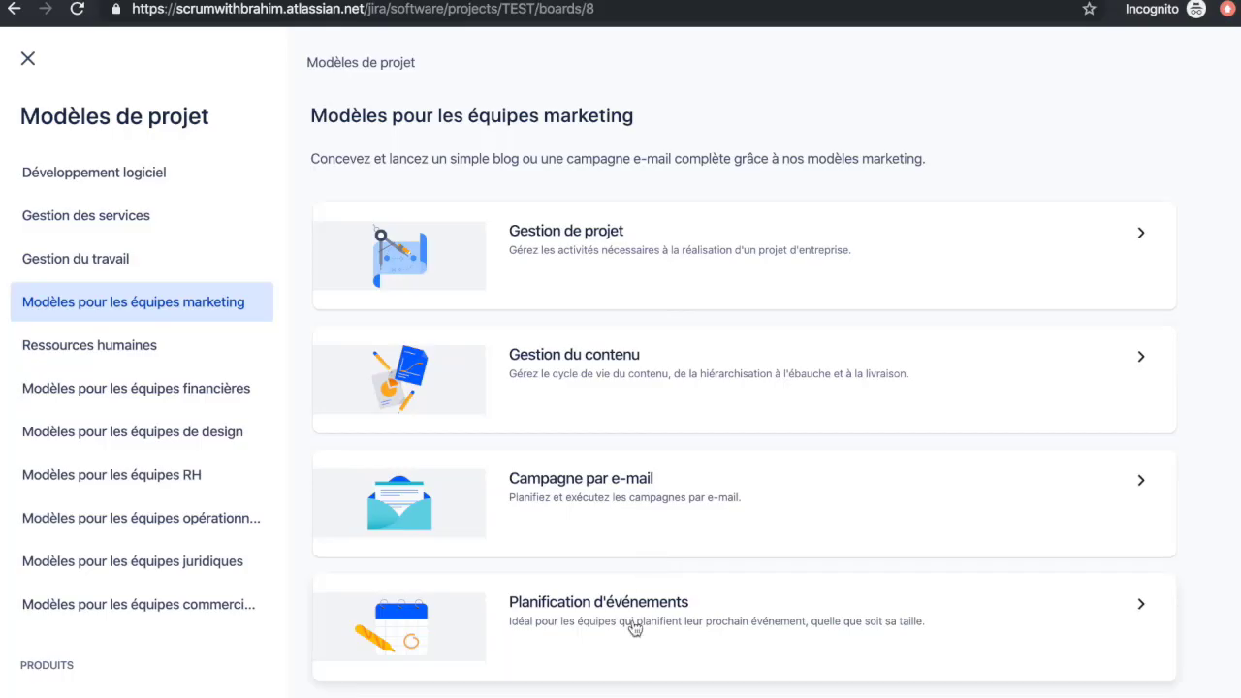
scroll(630, 640, down, 1)
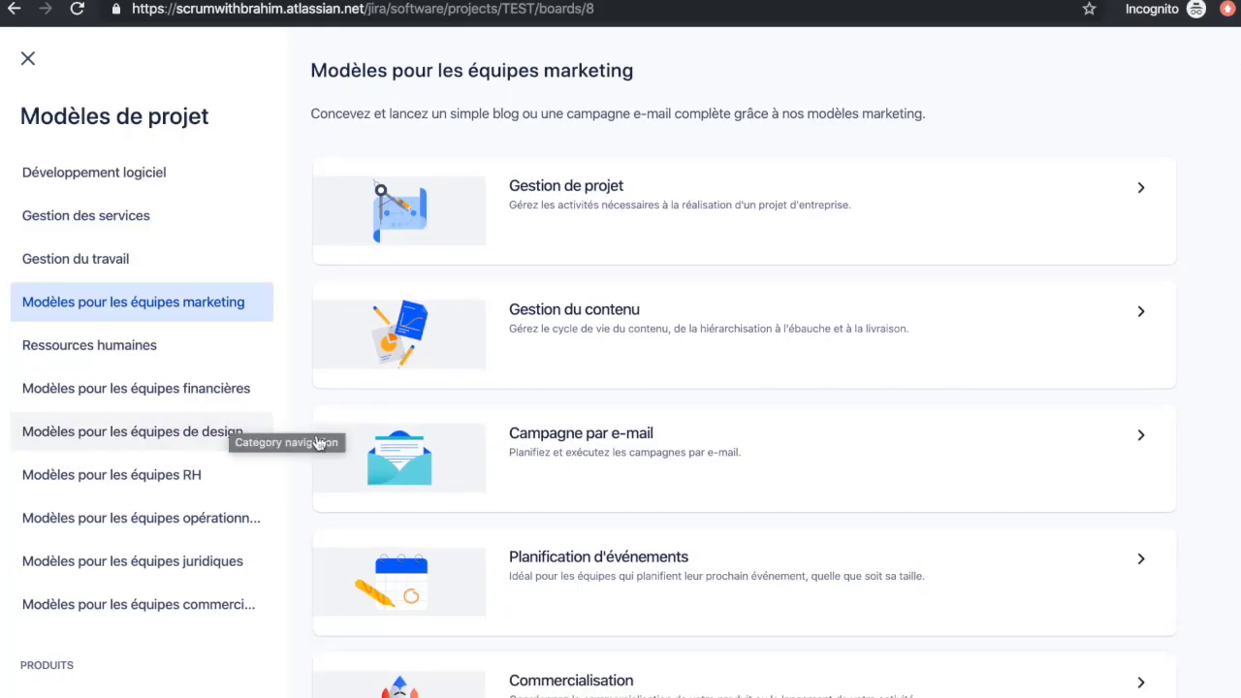
click(203, 438)
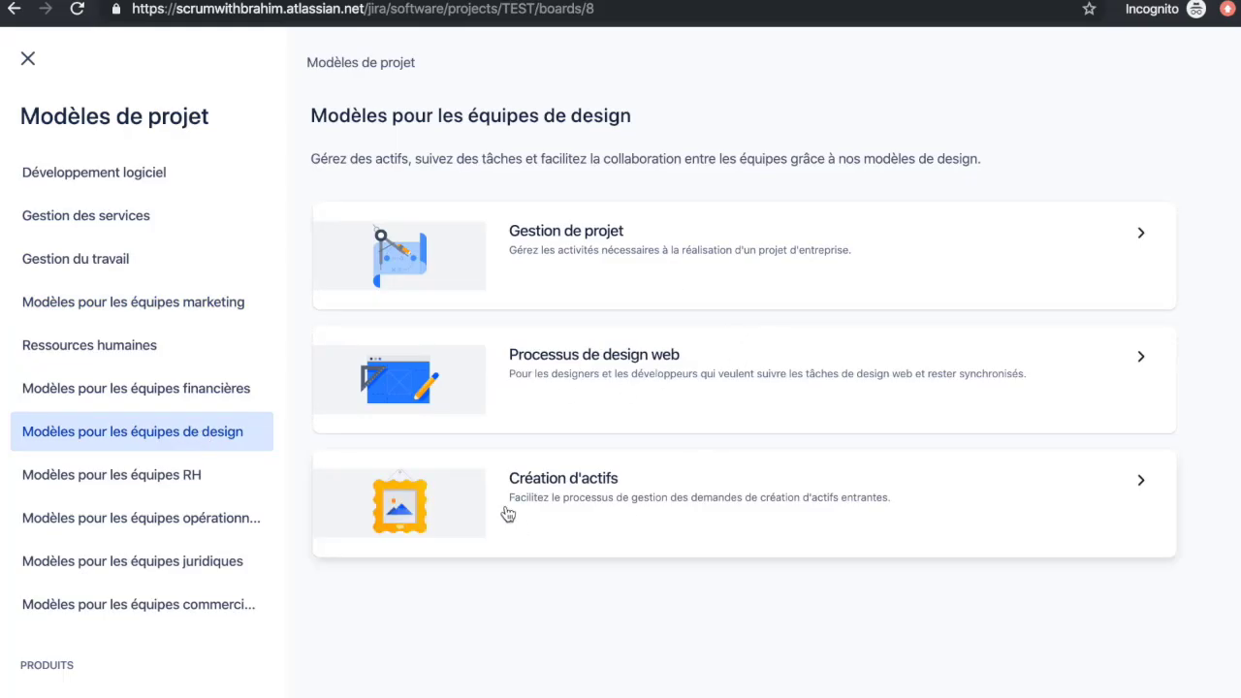
click(167, 480)
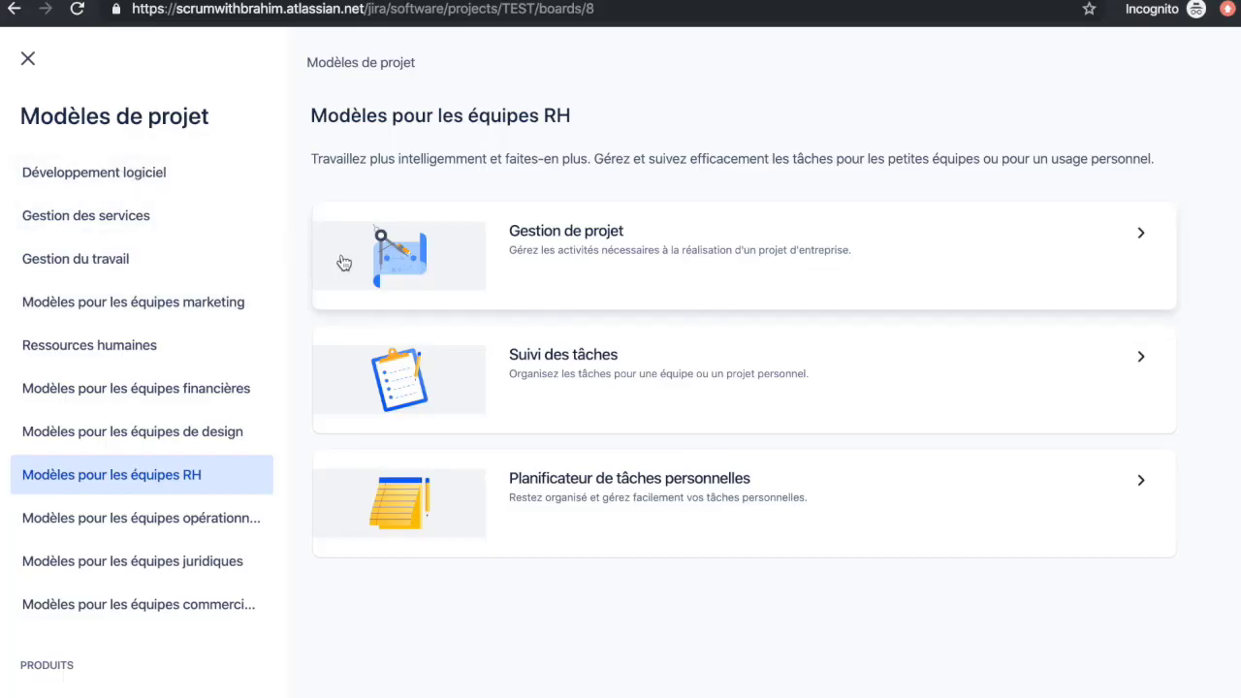
- Review the Scrum template in the Développement logiciel category and use it for the new project
click(110, 171)
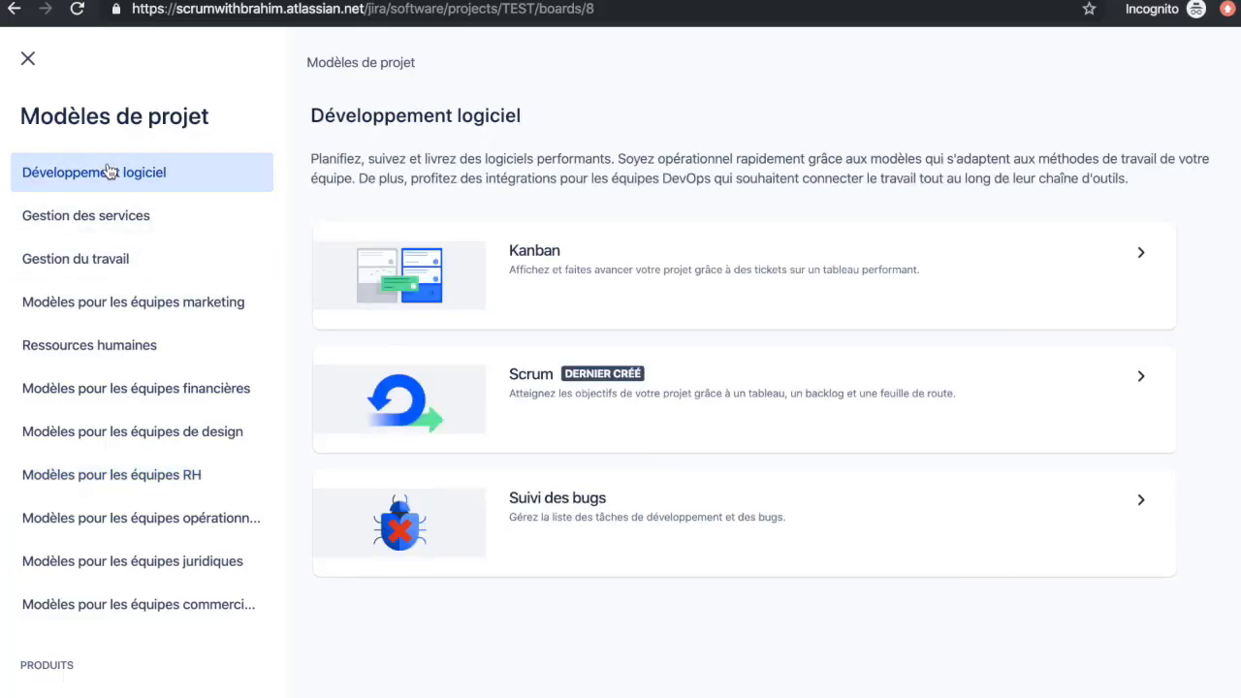
click(729, 410)
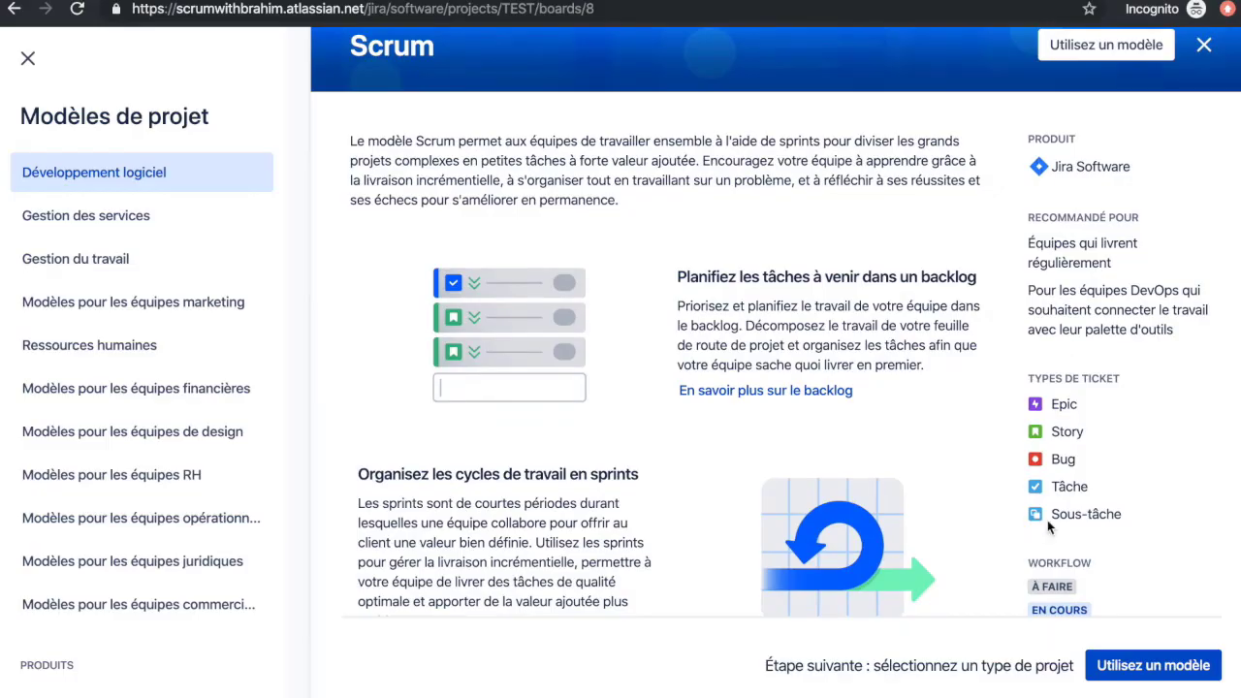
scroll(1047, 519, up, 2)
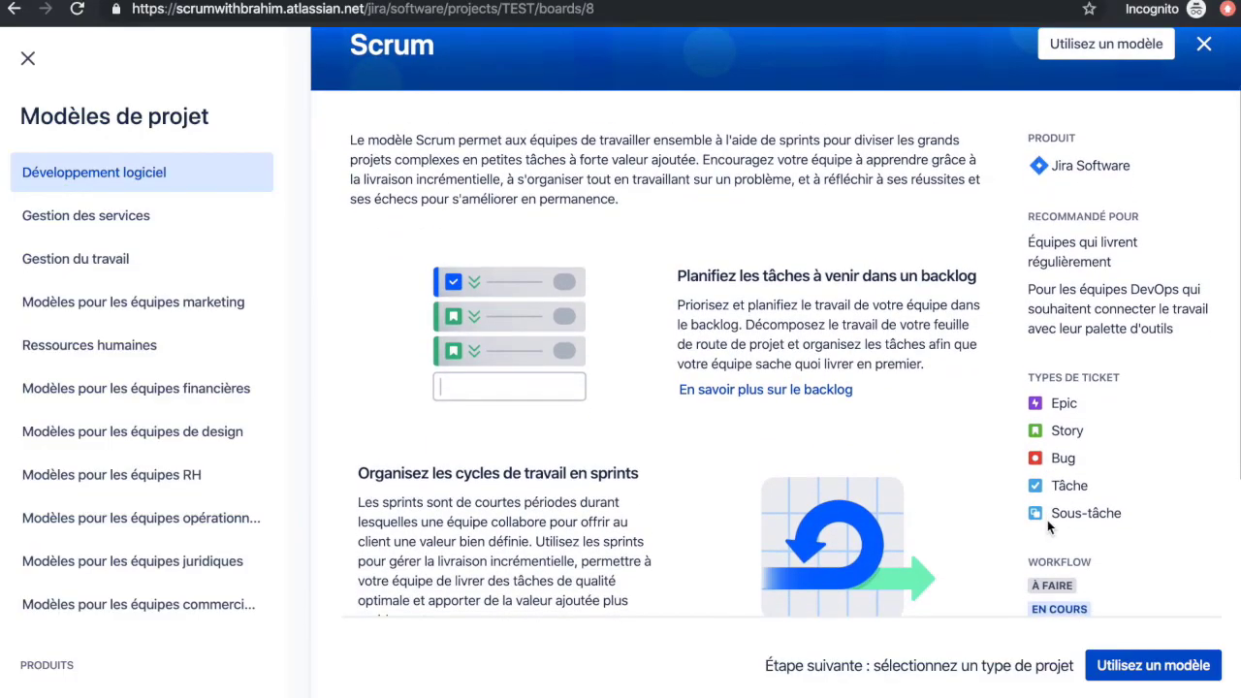
scroll(625, 410, up, 2)
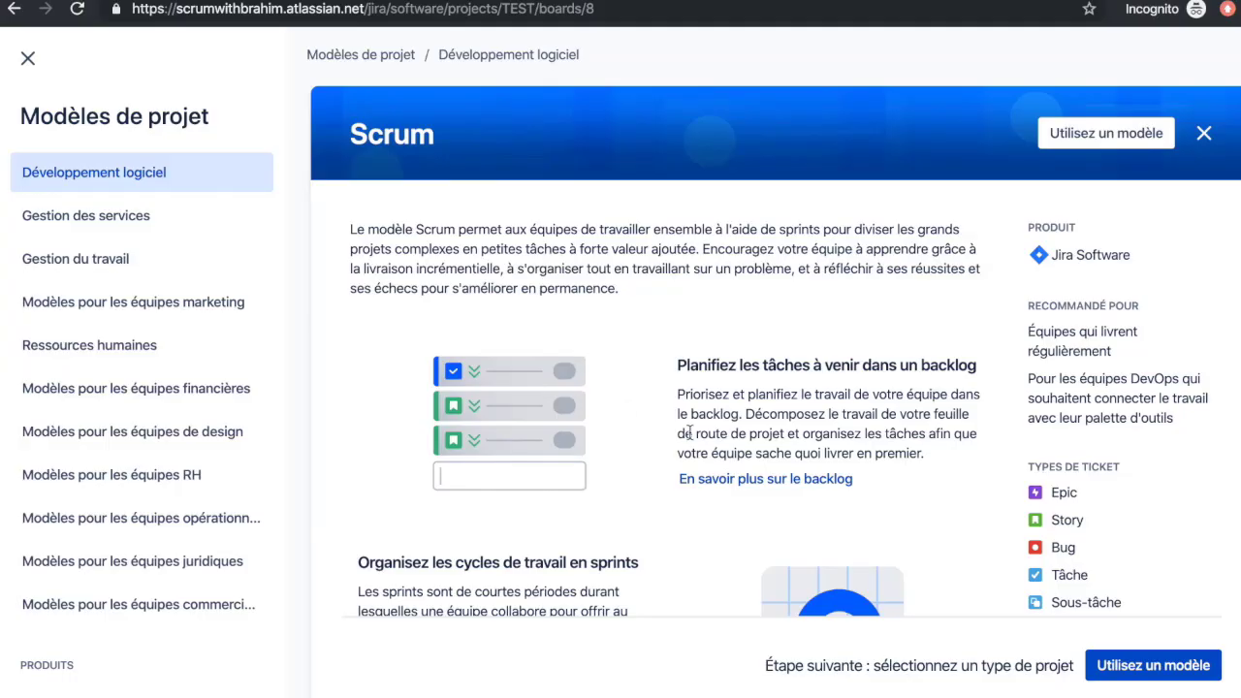
scroll(713, 457, down, 1)
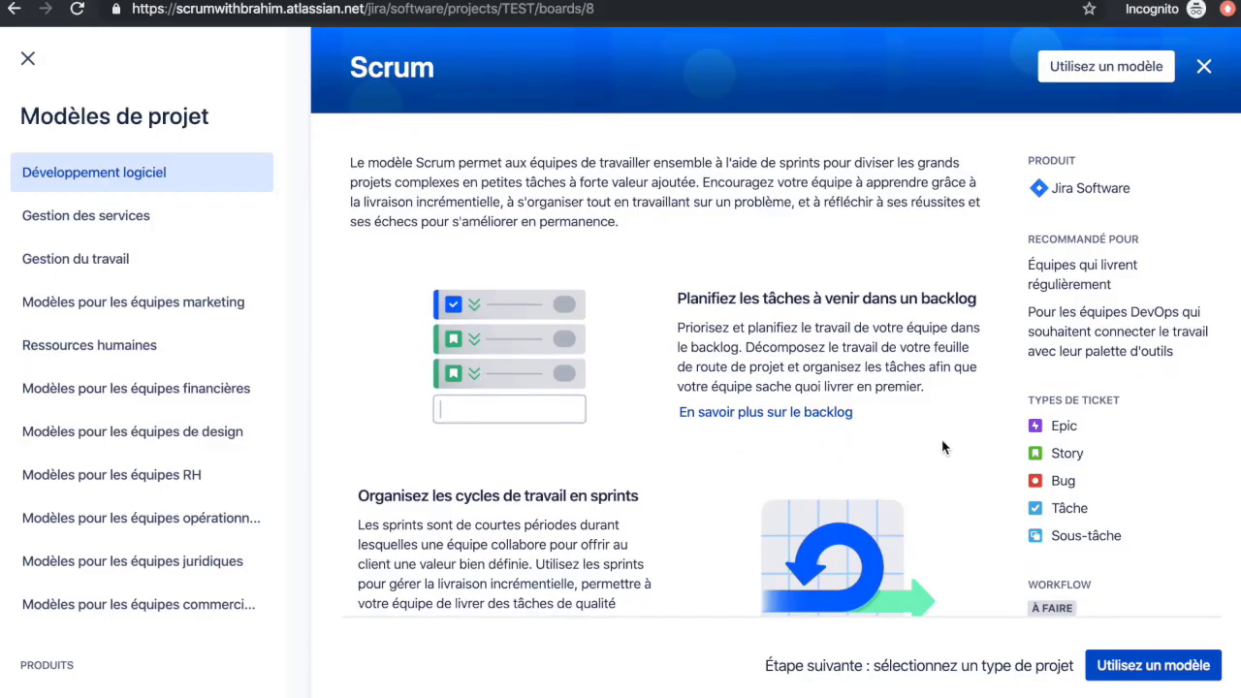
scroll(945, 446, down, 1)
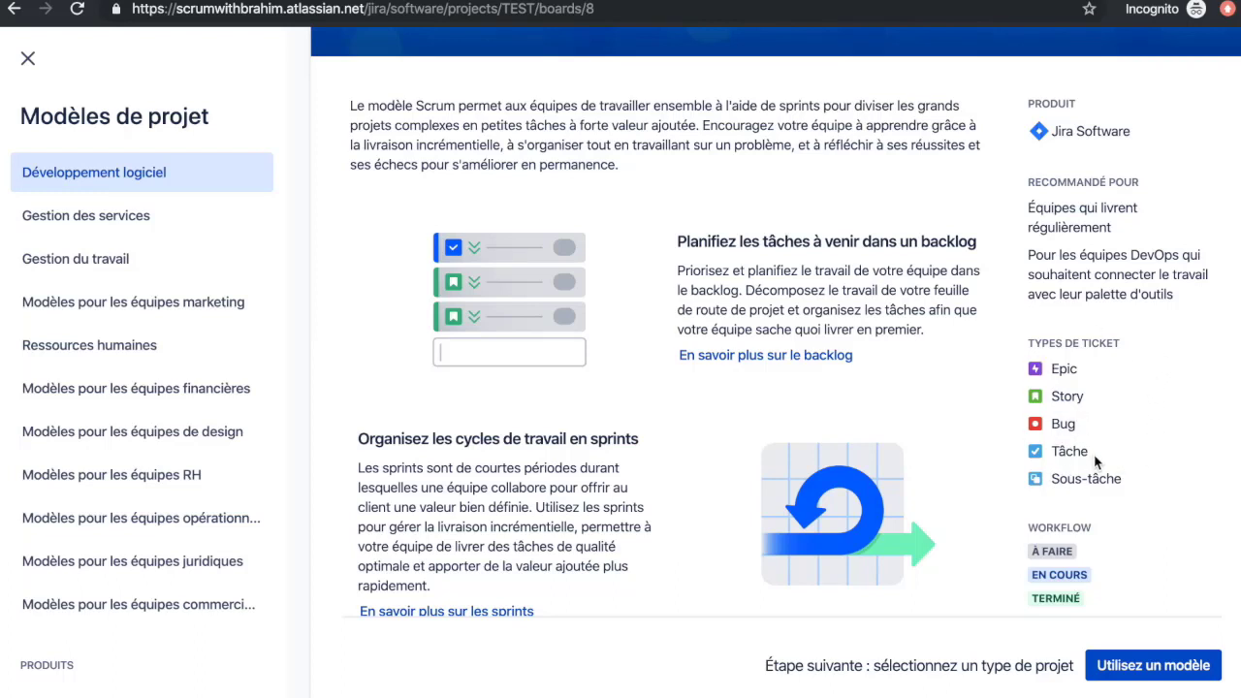
scroll(1106, 539, down, 1)
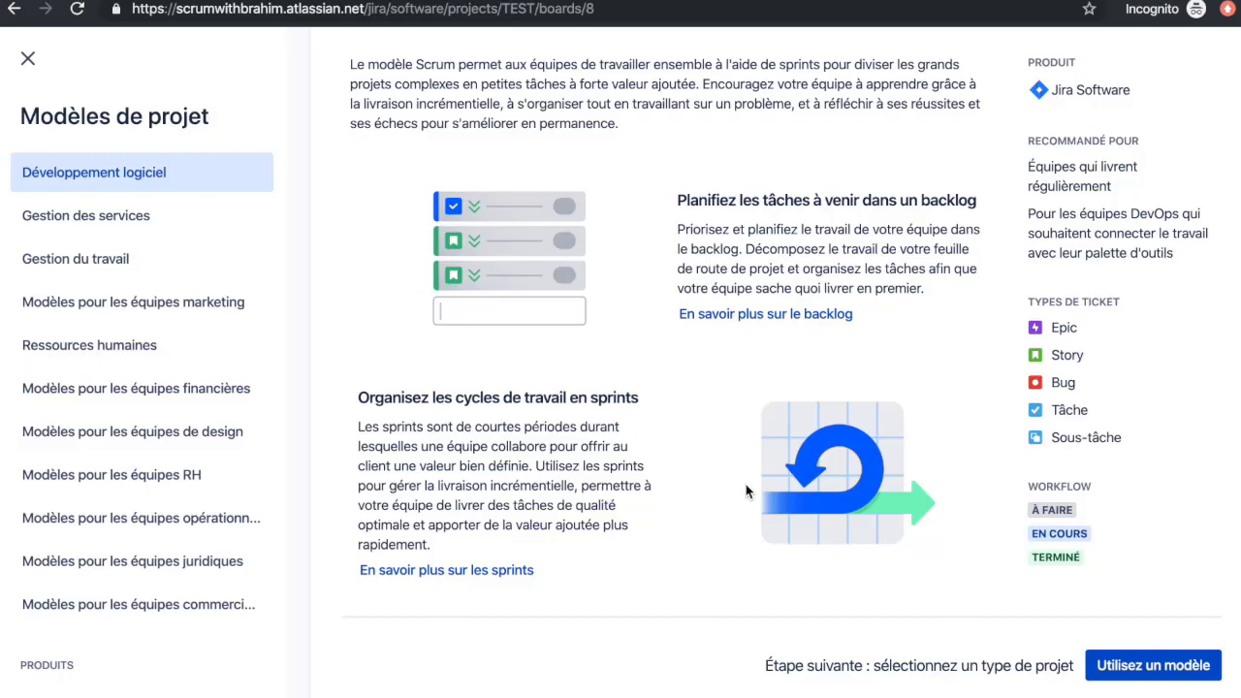
scroll(745, 491, down, 3)
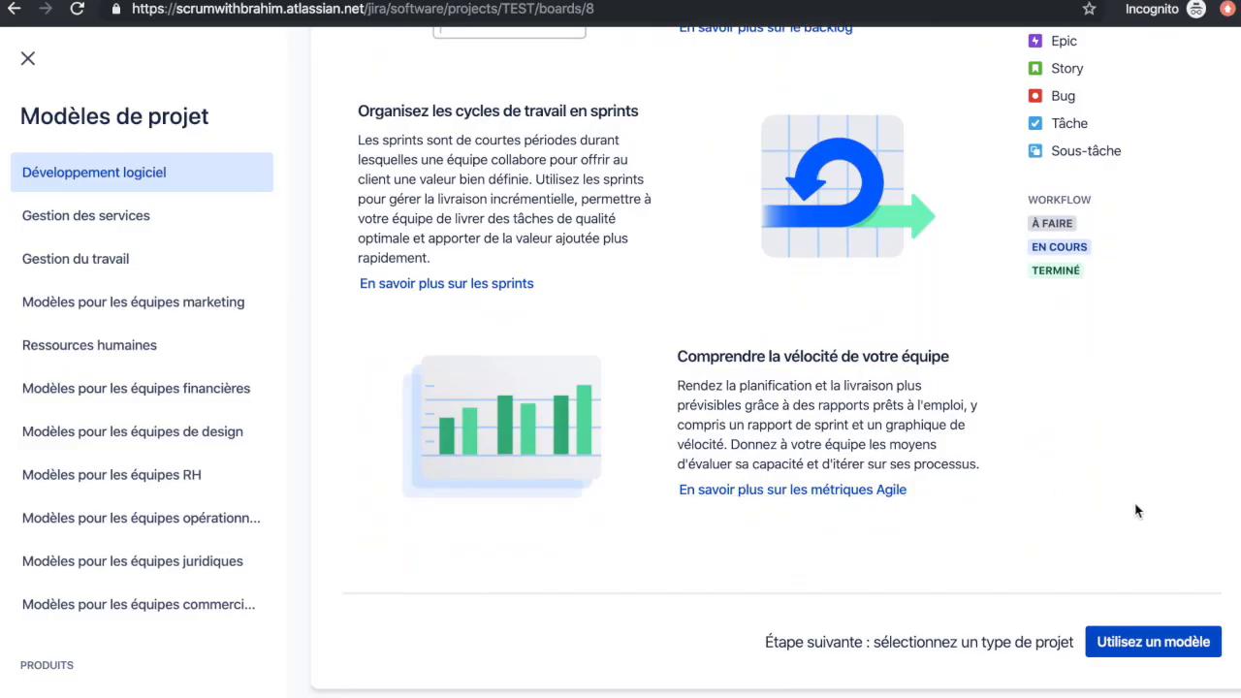
click(1159, 648)
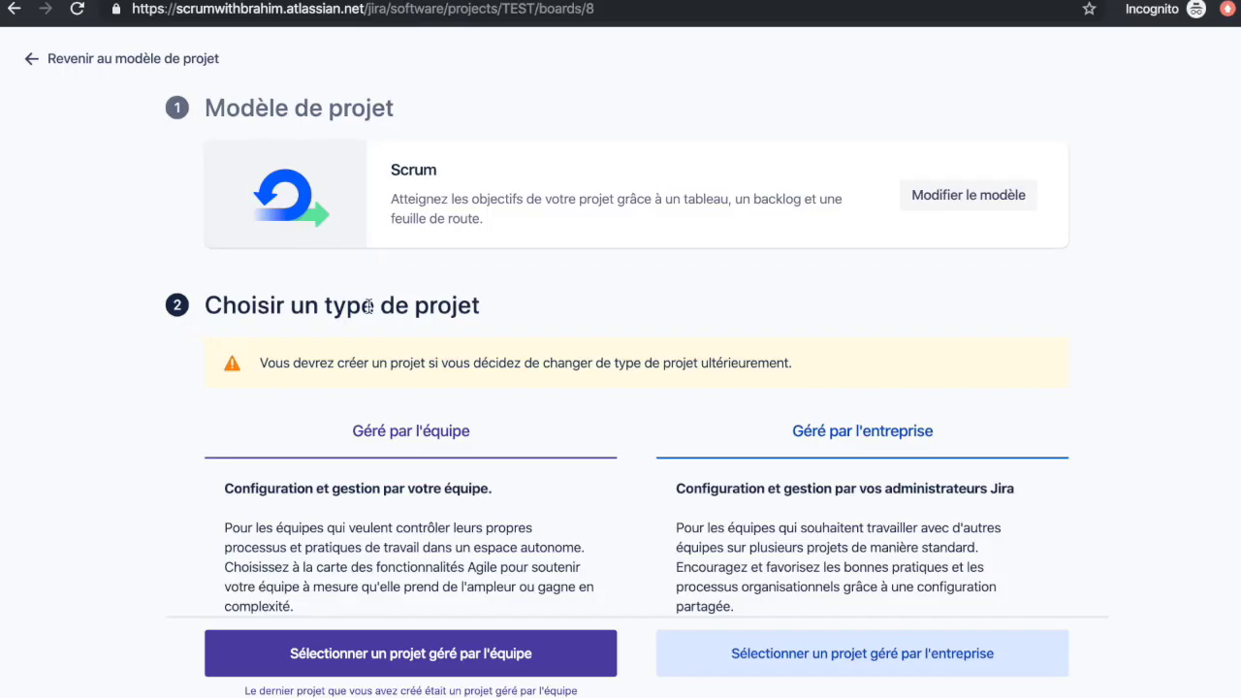
- Compare the team-managed and company-managed project types, including their configuration options and essential versus advanced features
scroll(427, 320, down, 3)
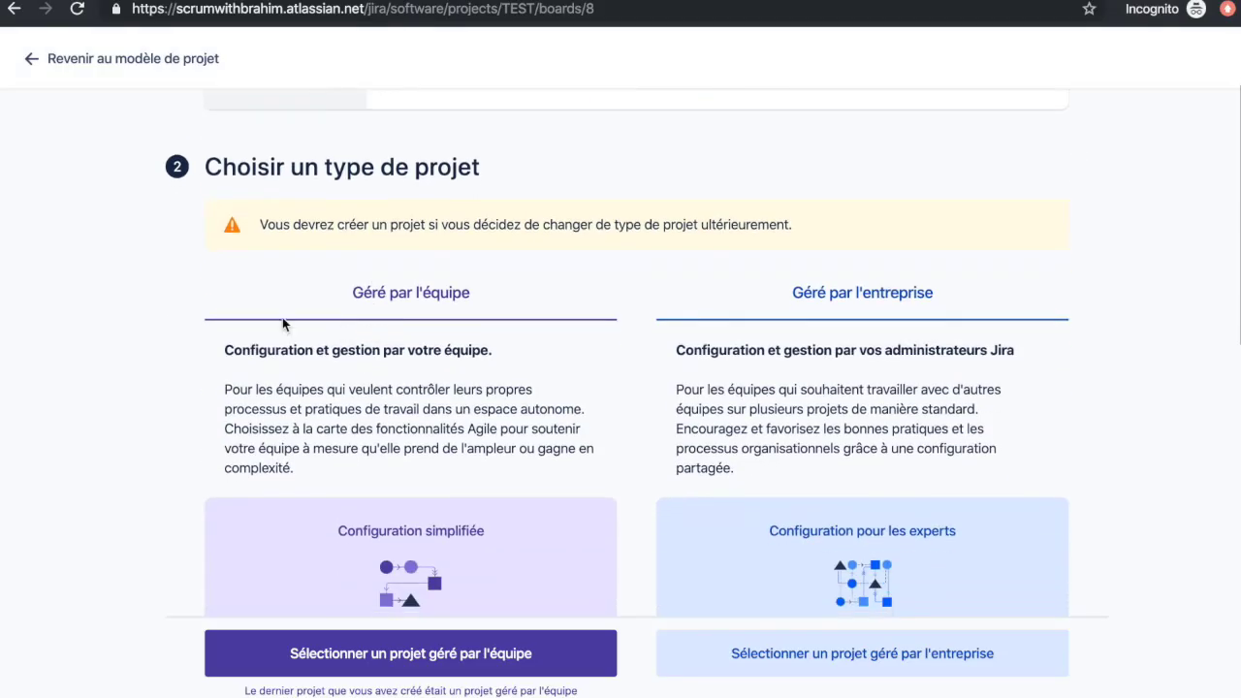
scroll(183, 496, down, 1)
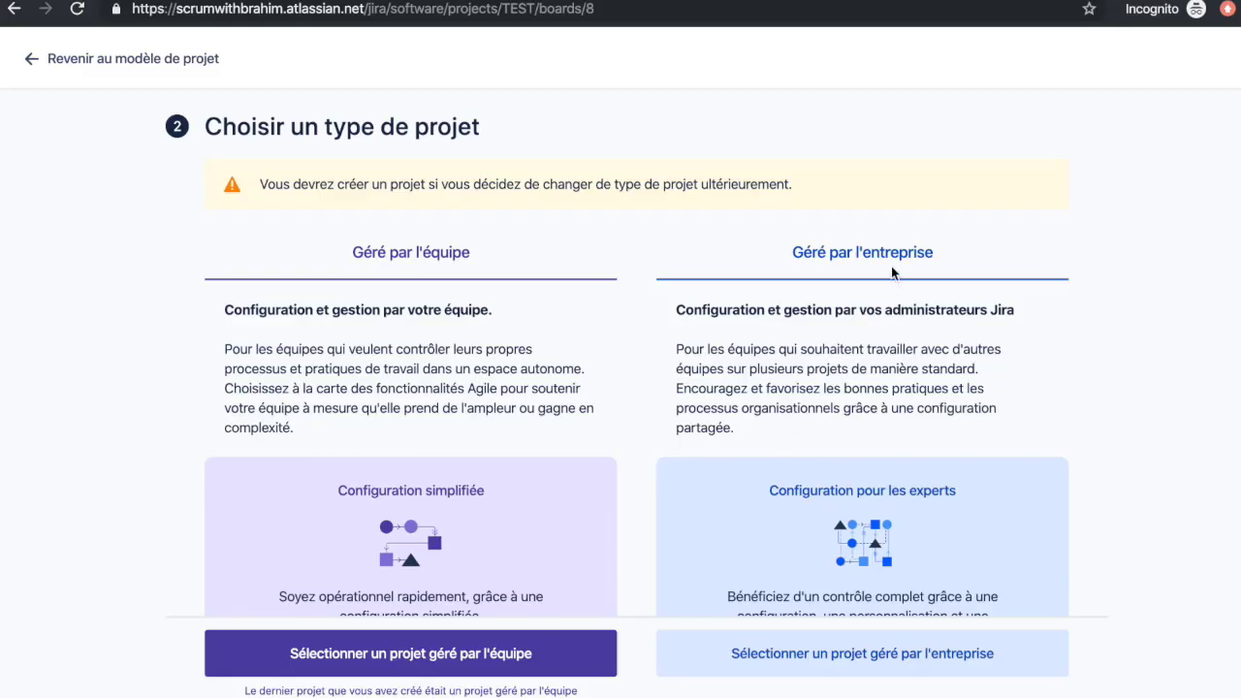
scroll(859, 250, down, 2)
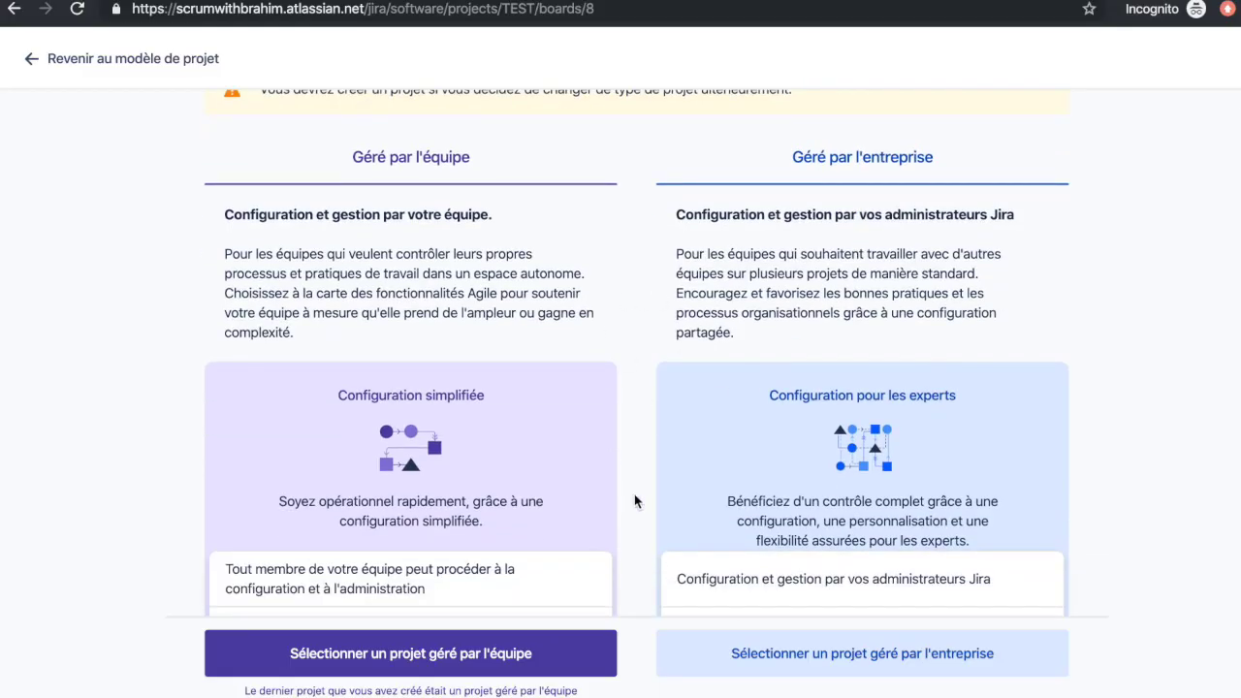
scroll(634, 499, down, 5)
scroll(684, 520, down, 2)
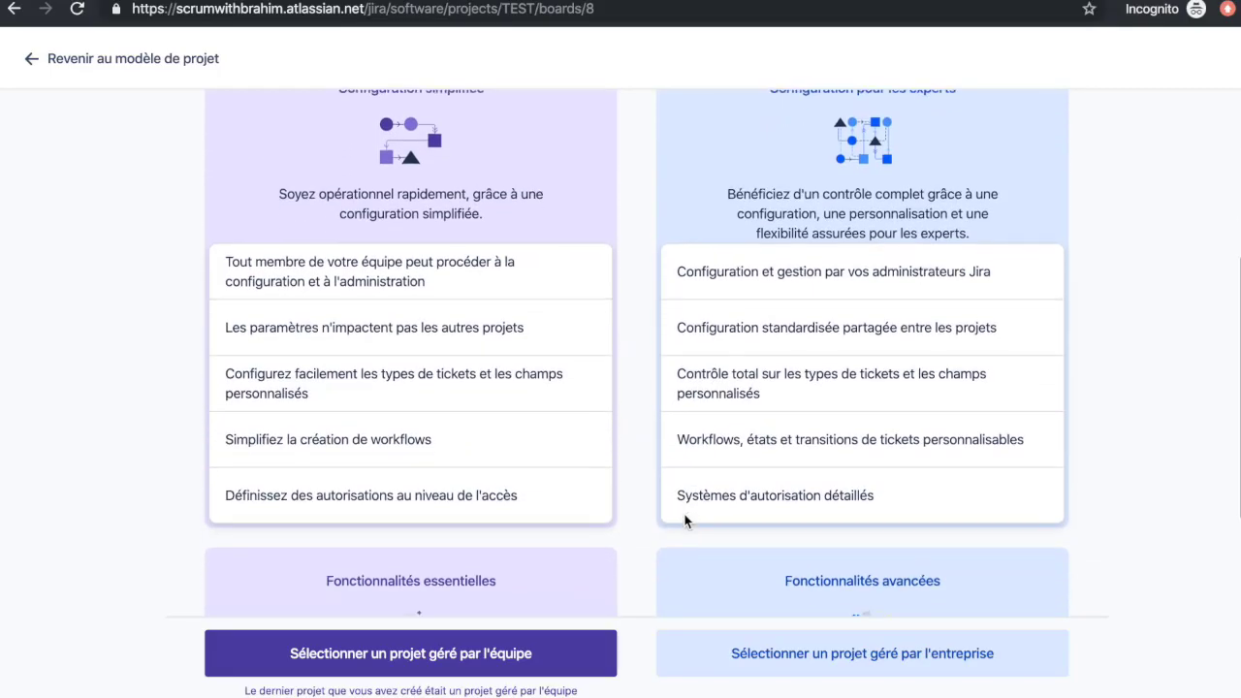
scroll(684, 520, up, 7)
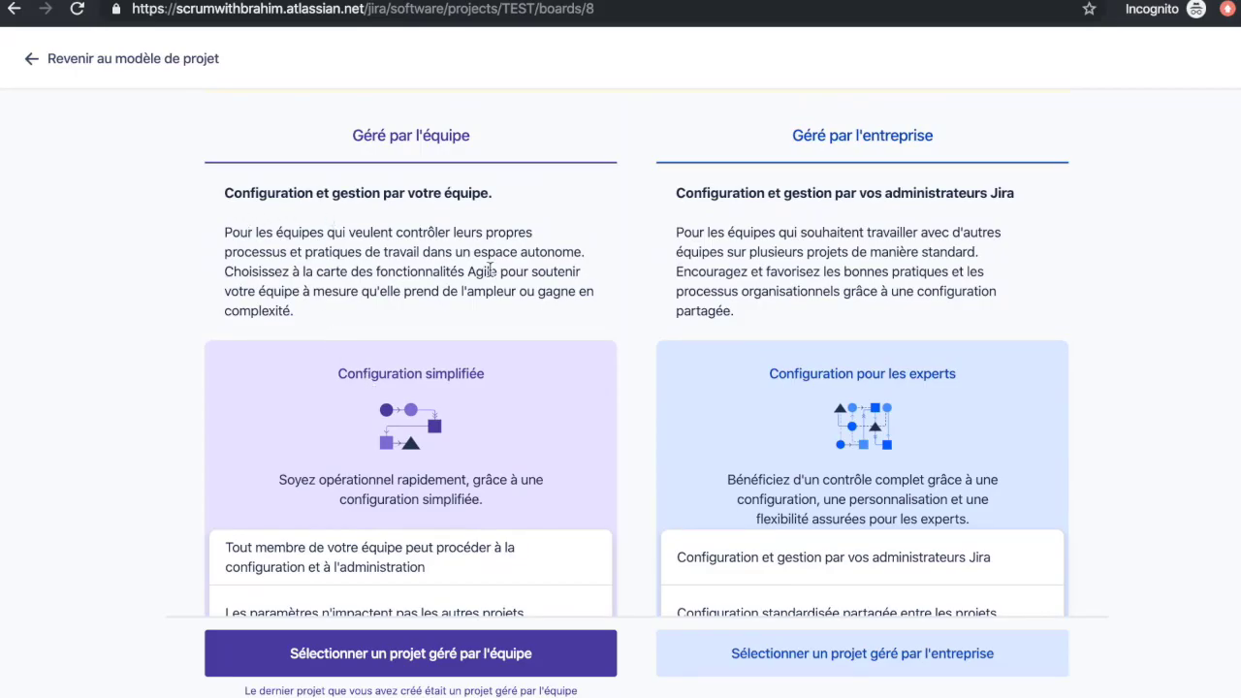
scroll(488, 271, down, 6)
scroll(480, 274, down, 1)
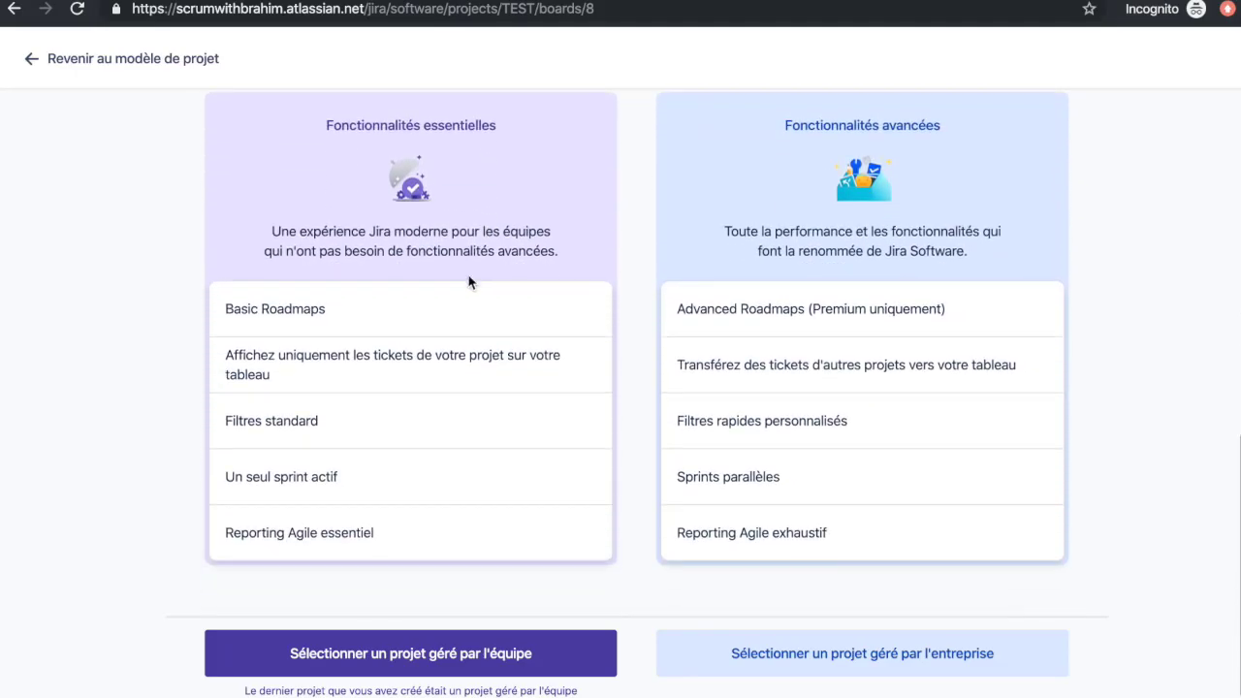
scroll(310, 436, down, 1)
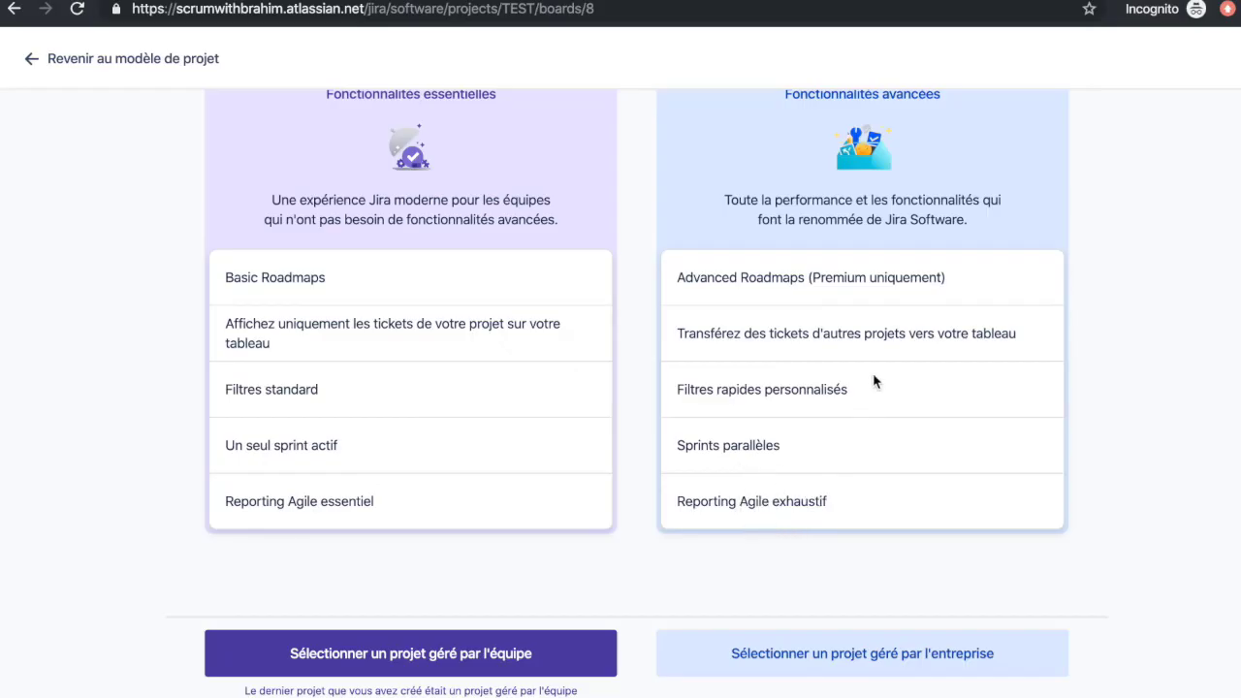
scroll(874, 381, up, 1)
scroll(874, 381, up, 4)
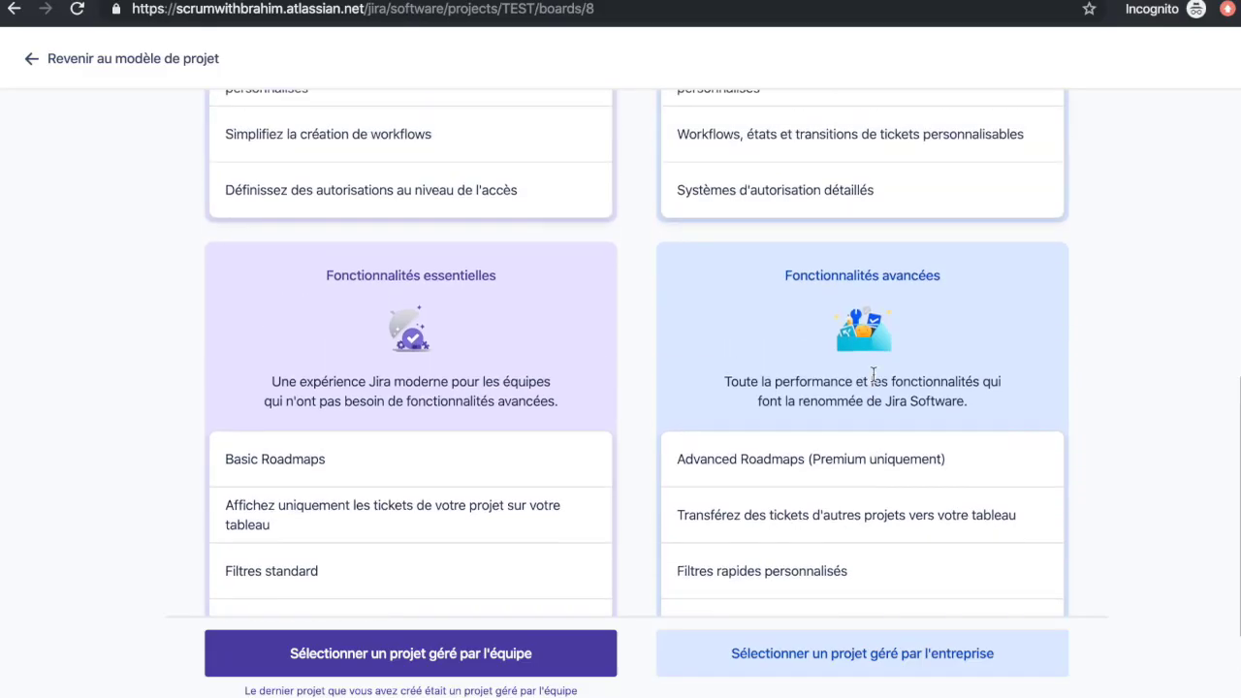
scroll(456, 373, up, 2)
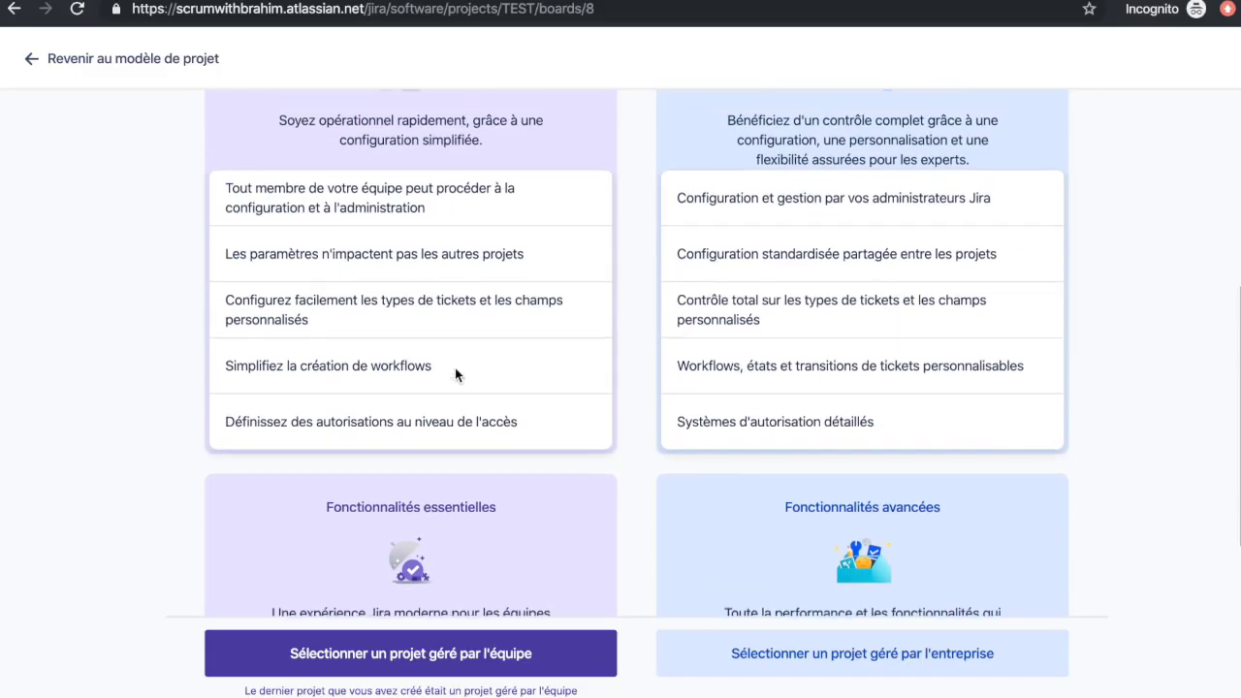
scroll(455, 367, up, 1)
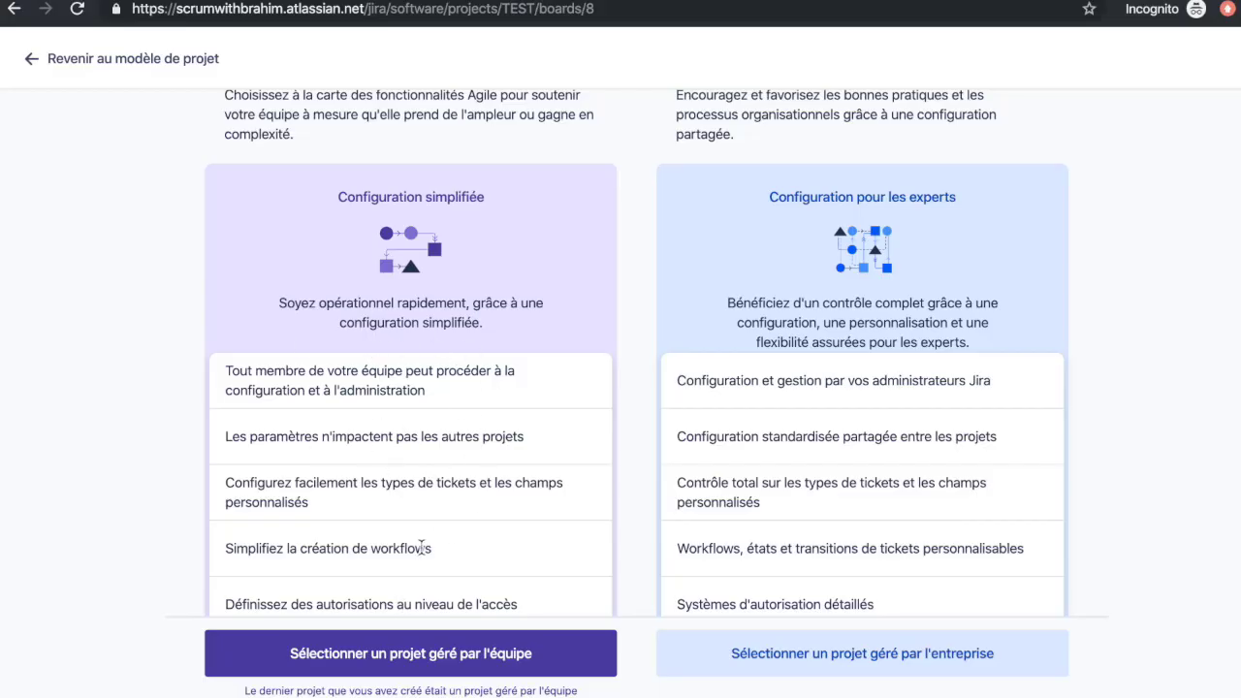
scroll(420, 547, down, 2)
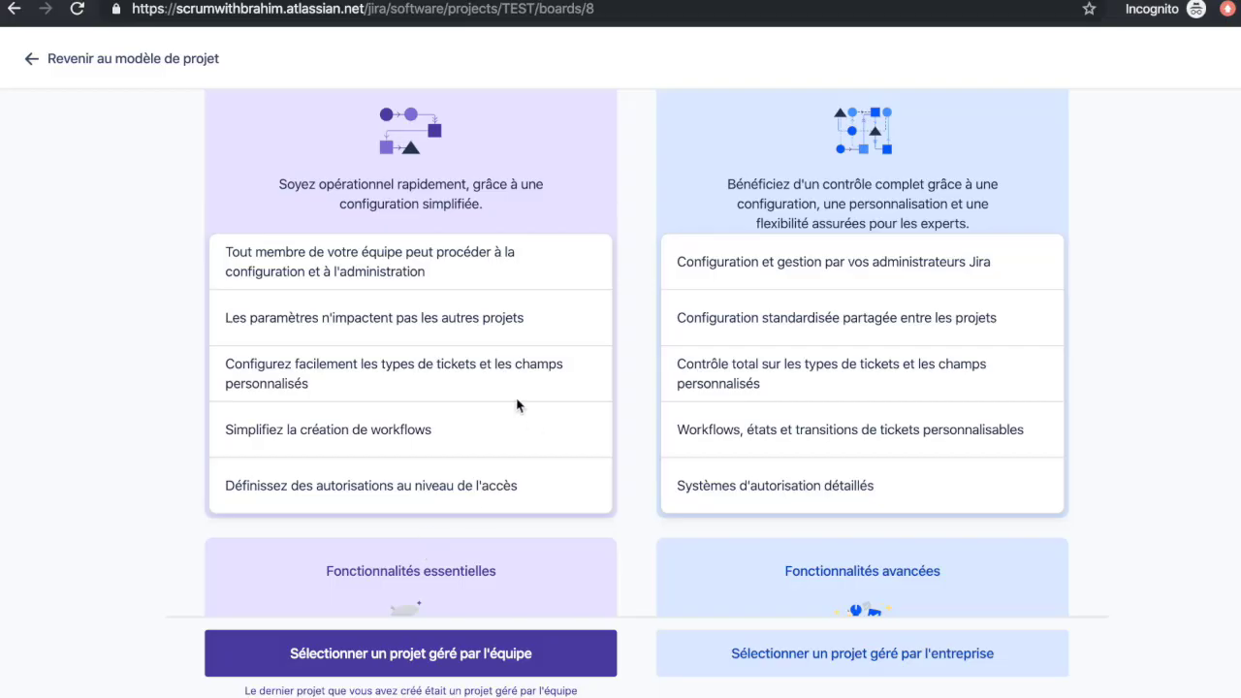
- Choose a team-managed project and name it "Agile scrum training"
click(486, 670)
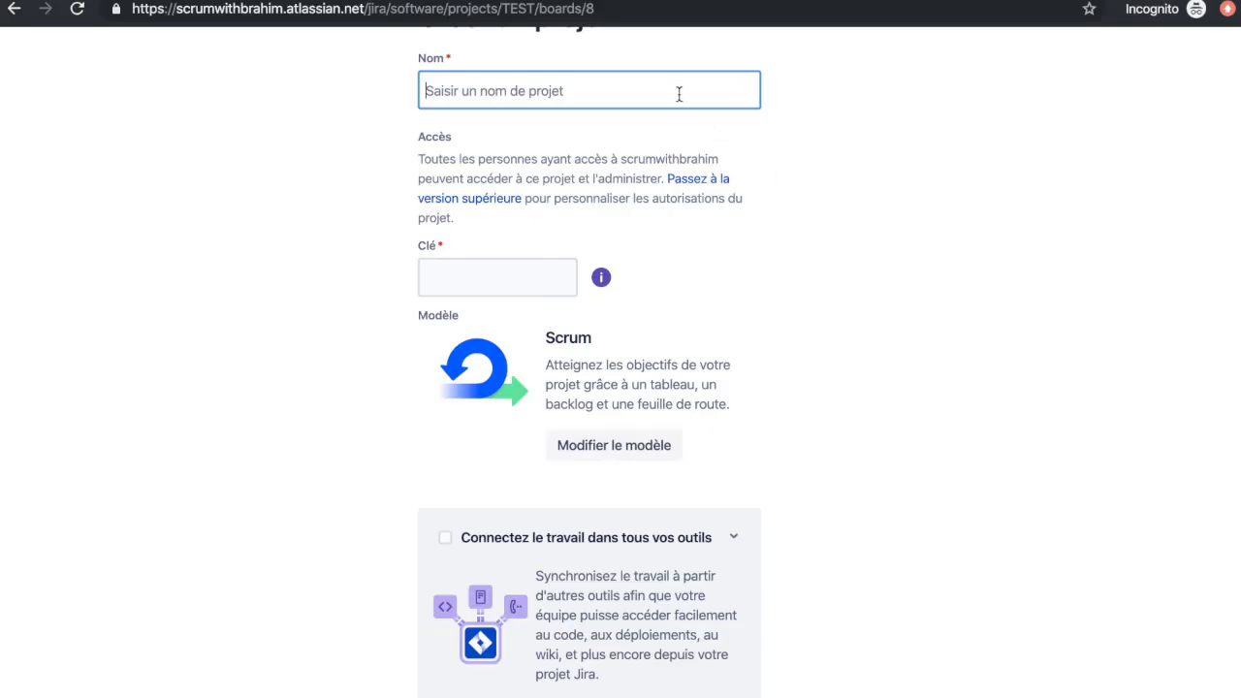
text(Agile )
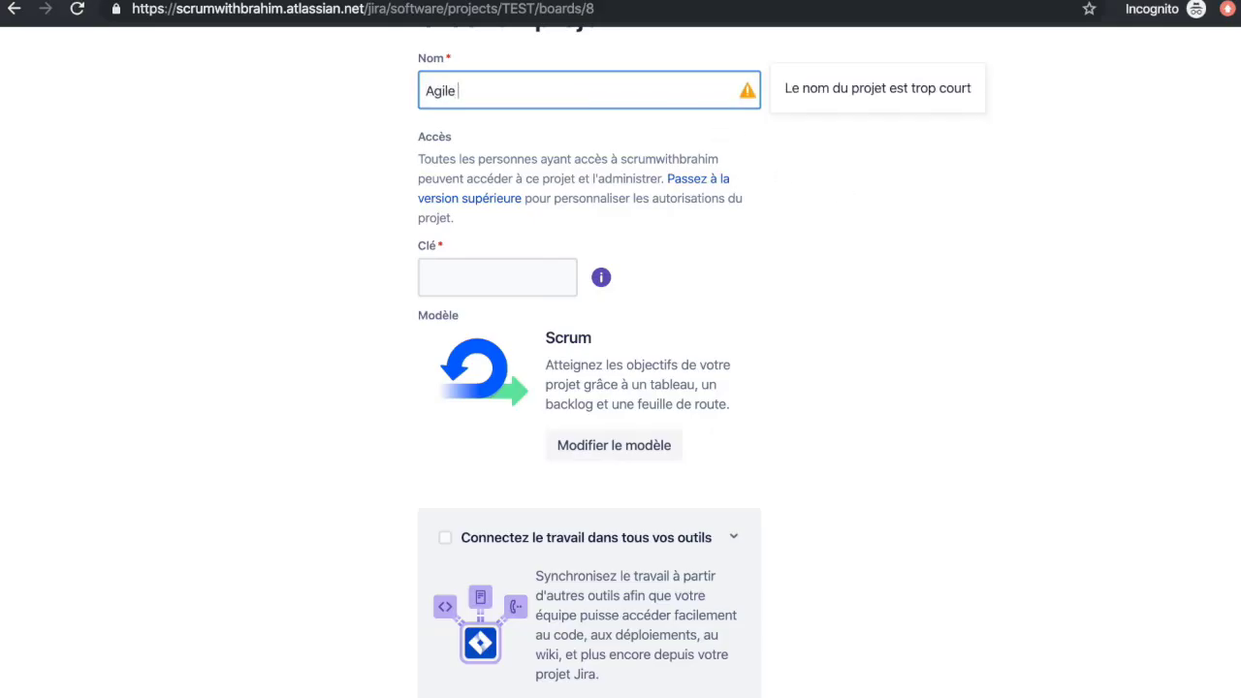
text(scrum training)
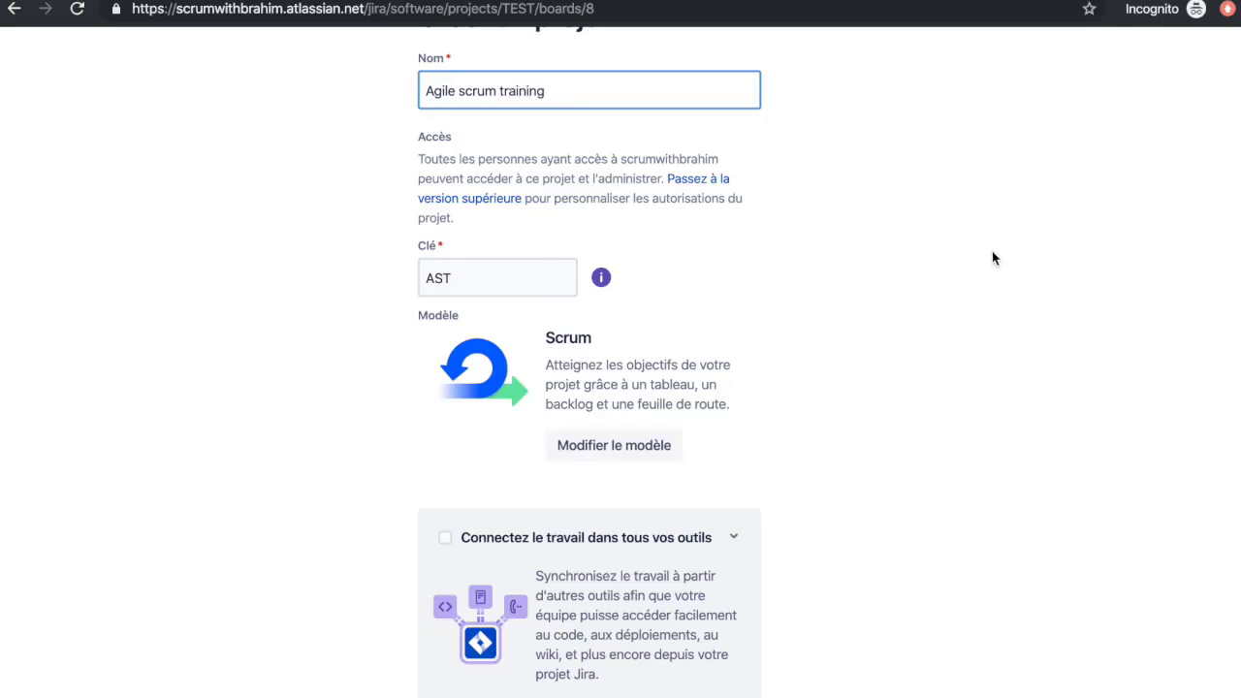
click(955, 276)
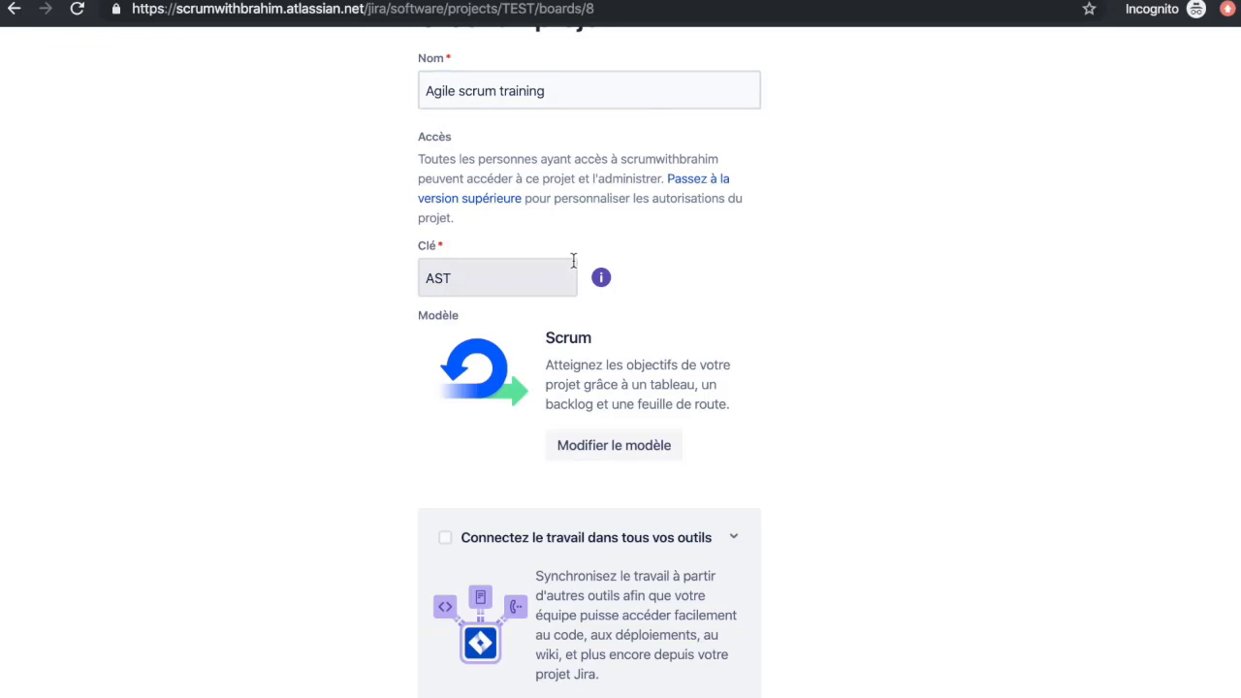
- Try extending the project key with FFFFFF, and restore it to AST
scroll(573, 260, down, 1)
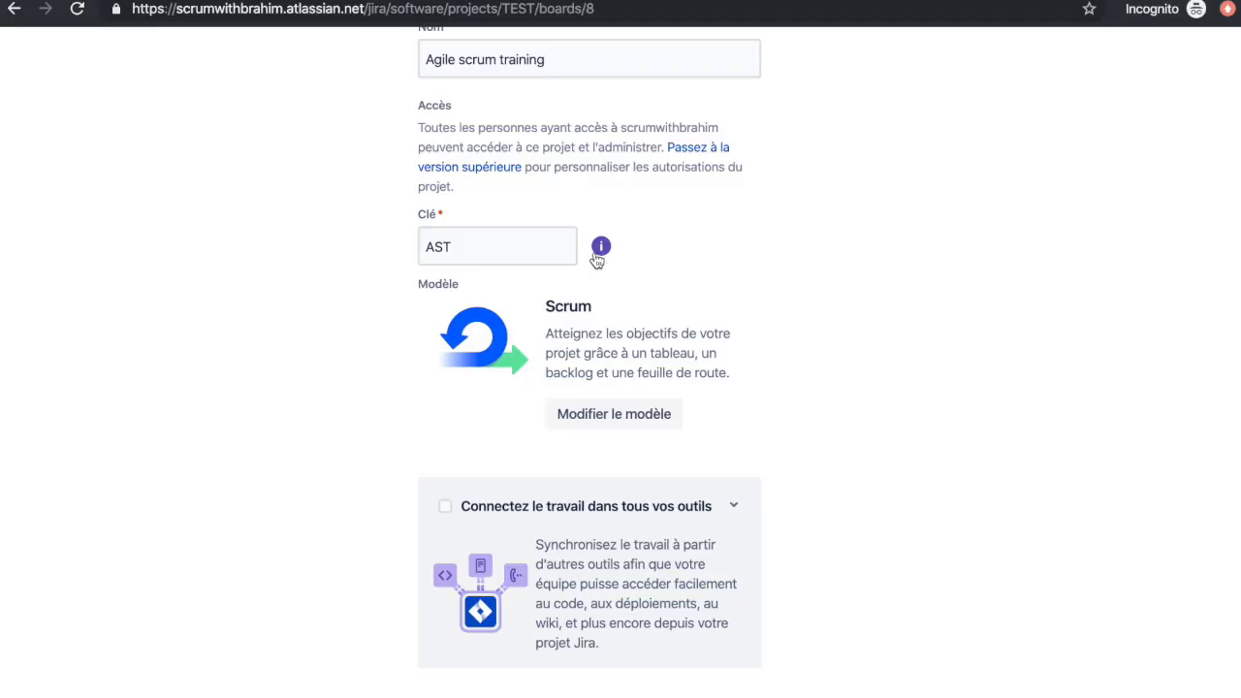
click(525, 248)
text(FFFF)
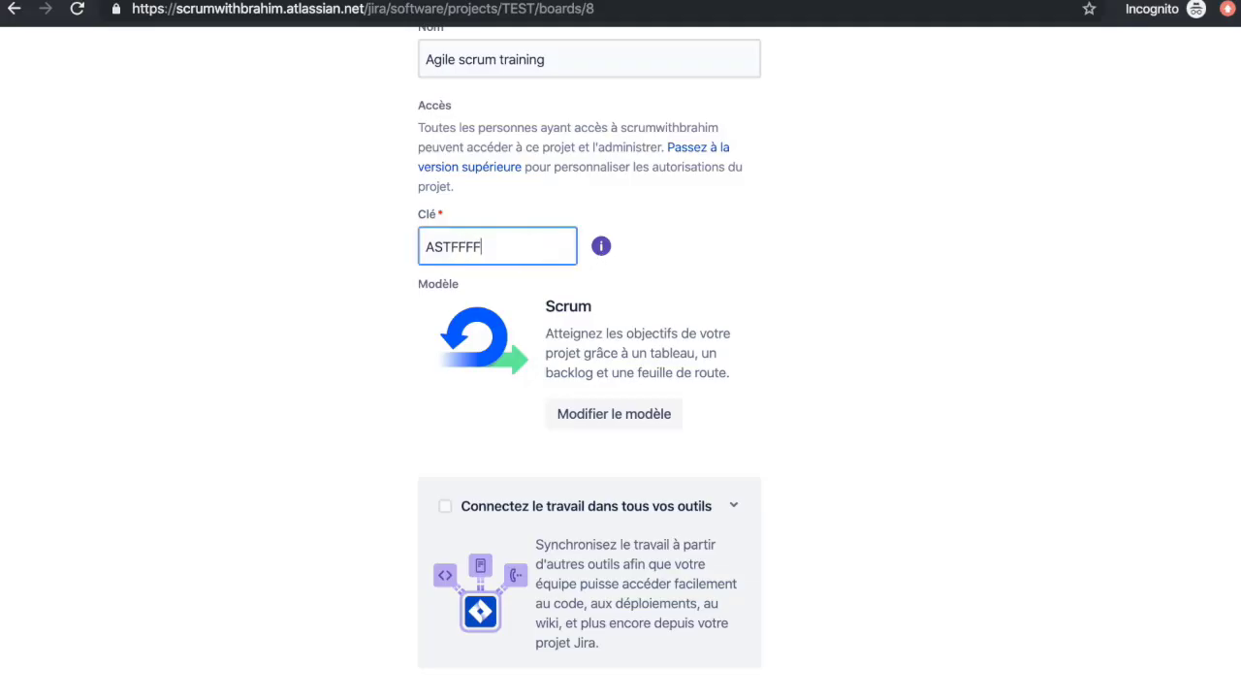
text(FF)
key(BackSpace)
key(BackSpace)
key(BackSpace)
key(BackSpace)
key(BackSpace)
key(BackSpace)
click(829, 334)
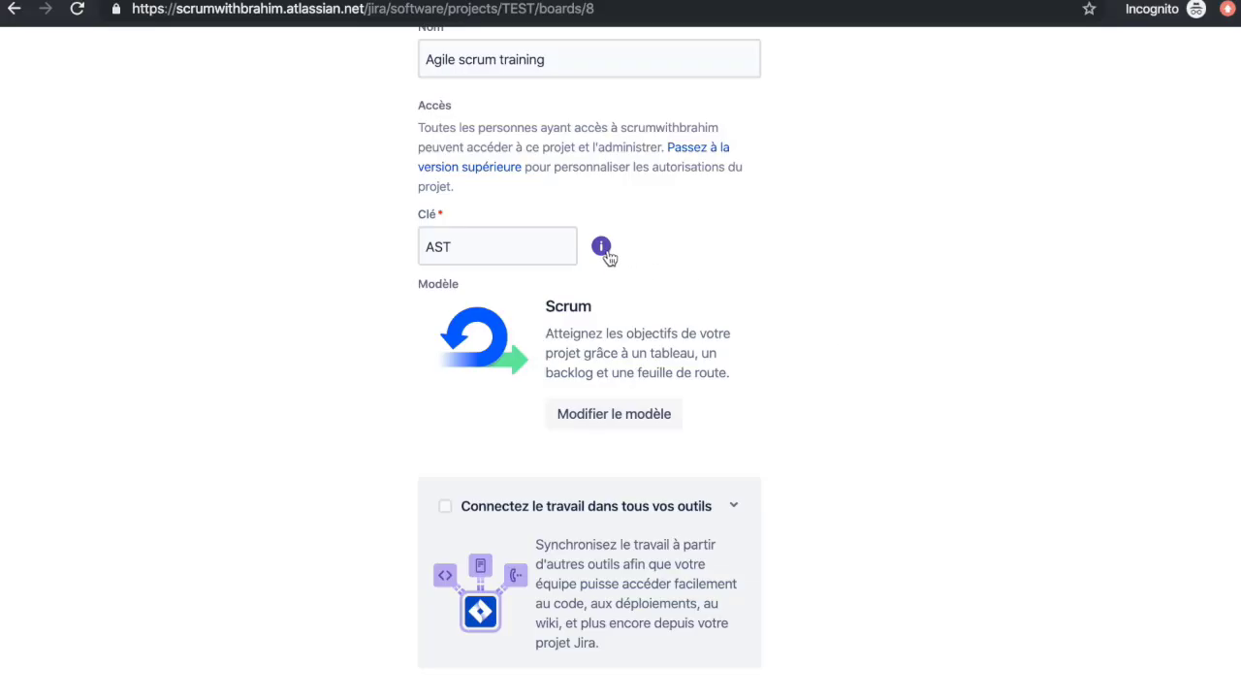
- Read the explanation of the project key and highlight its TEST-100 example
mouse_move(608, 256)
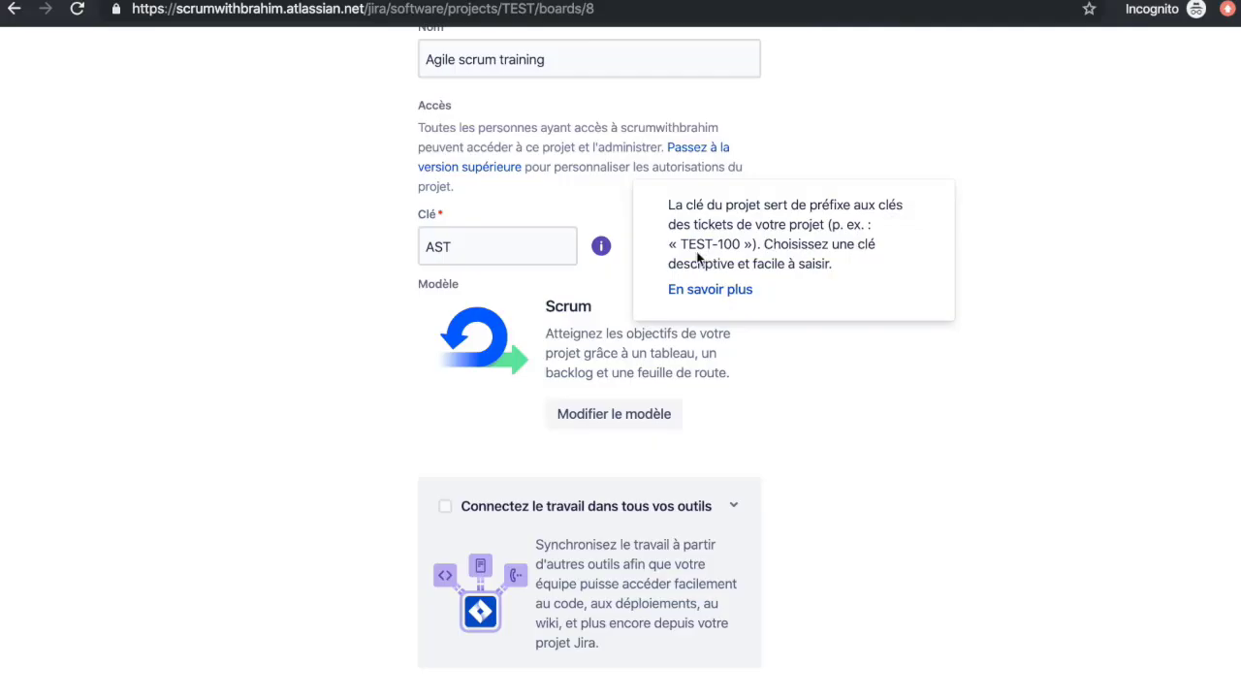
drag(742, 245, 676, 248)
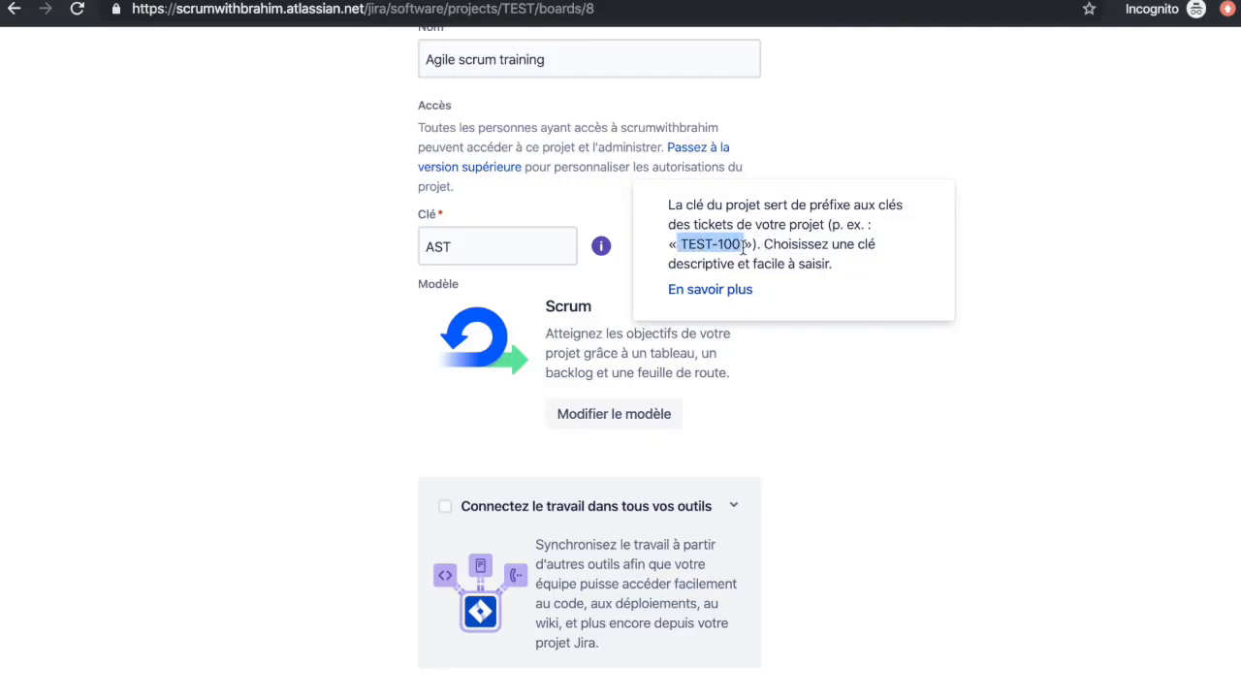
click(943, 407)
- Leave the option to connect work across tools disabled, collapse its details, and create the project
scroll(943, 407, down, 1)
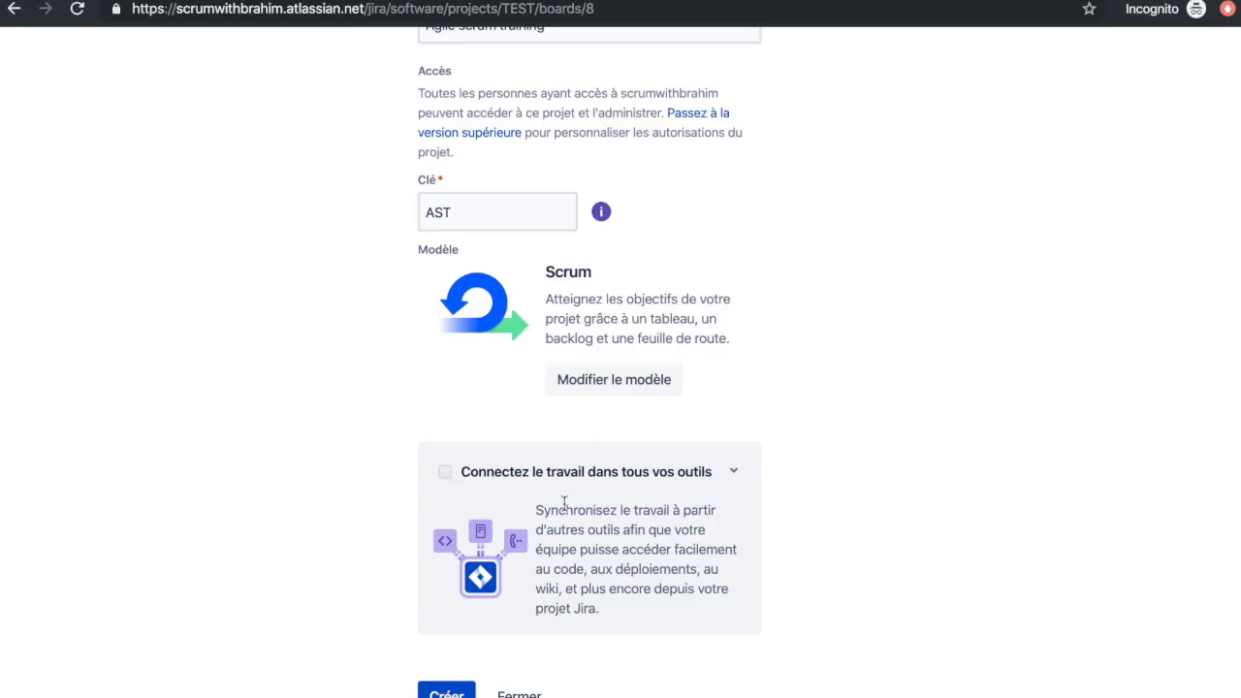
click(446, 473)
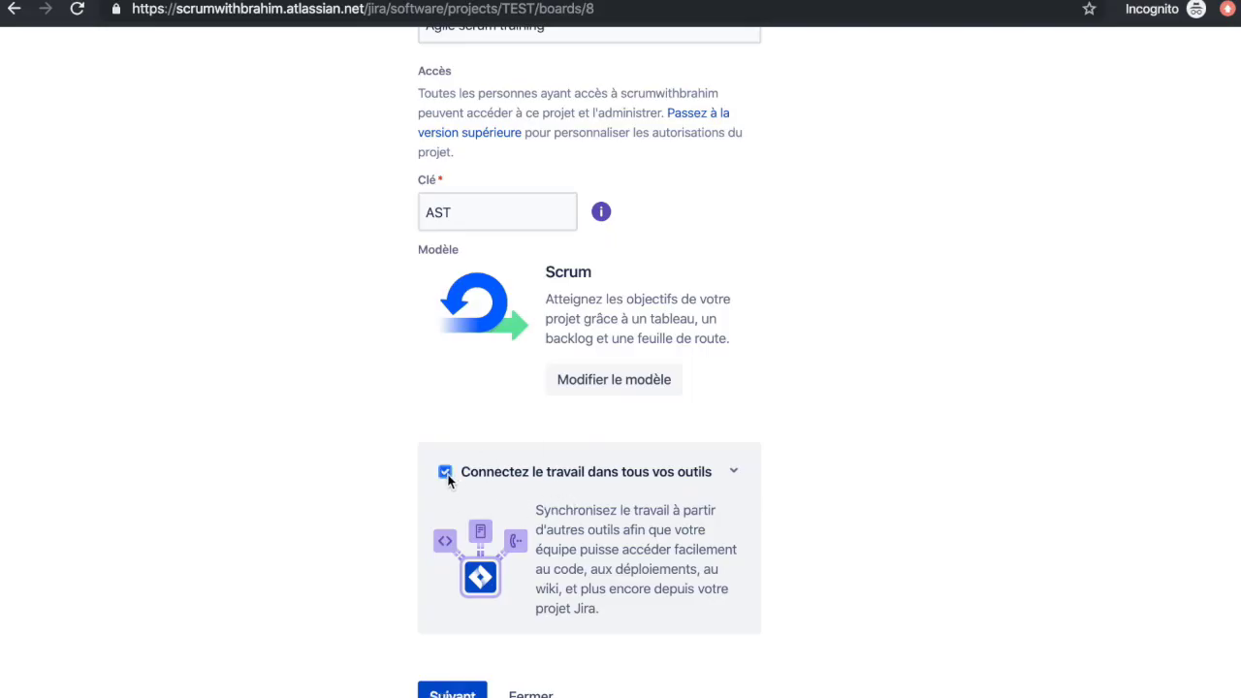
click(446, 473)
click(732, 472)
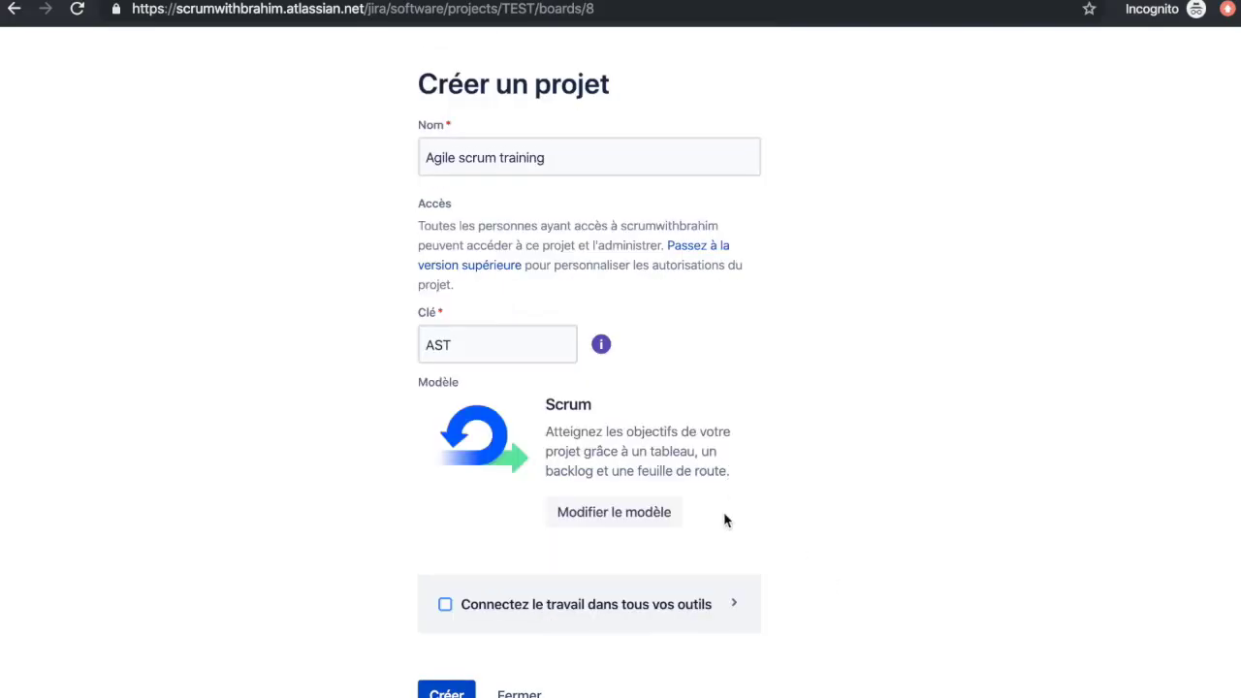
click(460, 691)
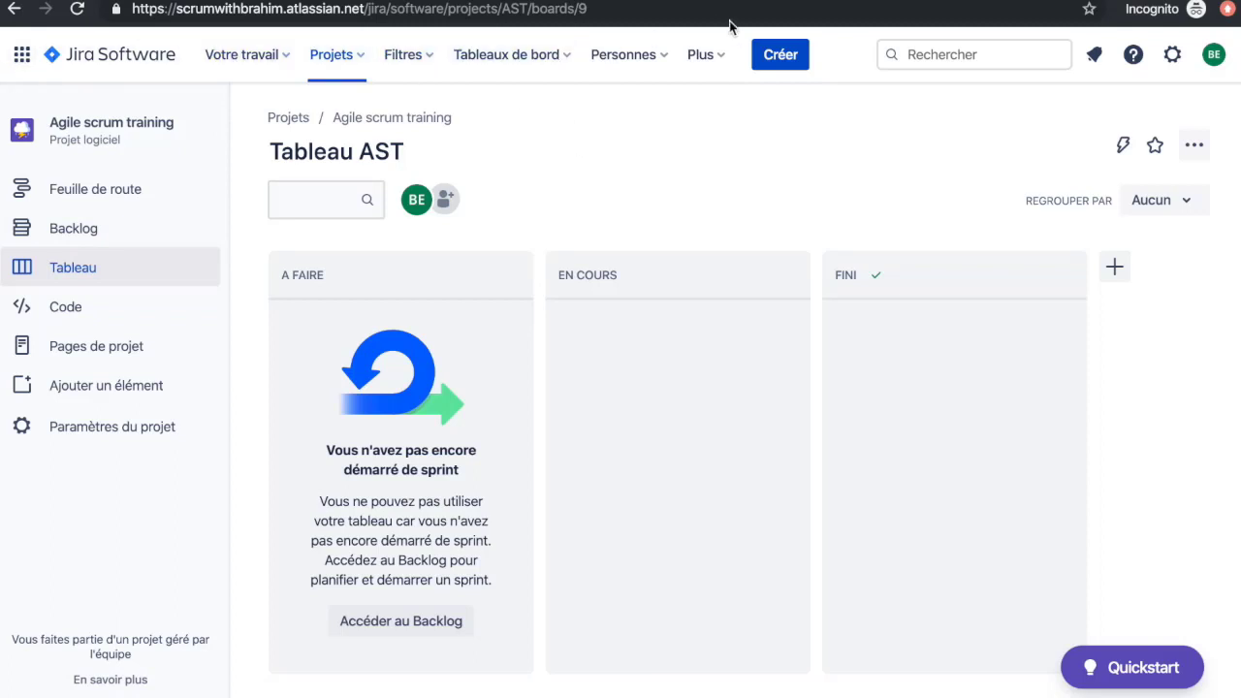
- Look through the available Atlassian products, the work items in progress and the recent boards
click(21, 56)
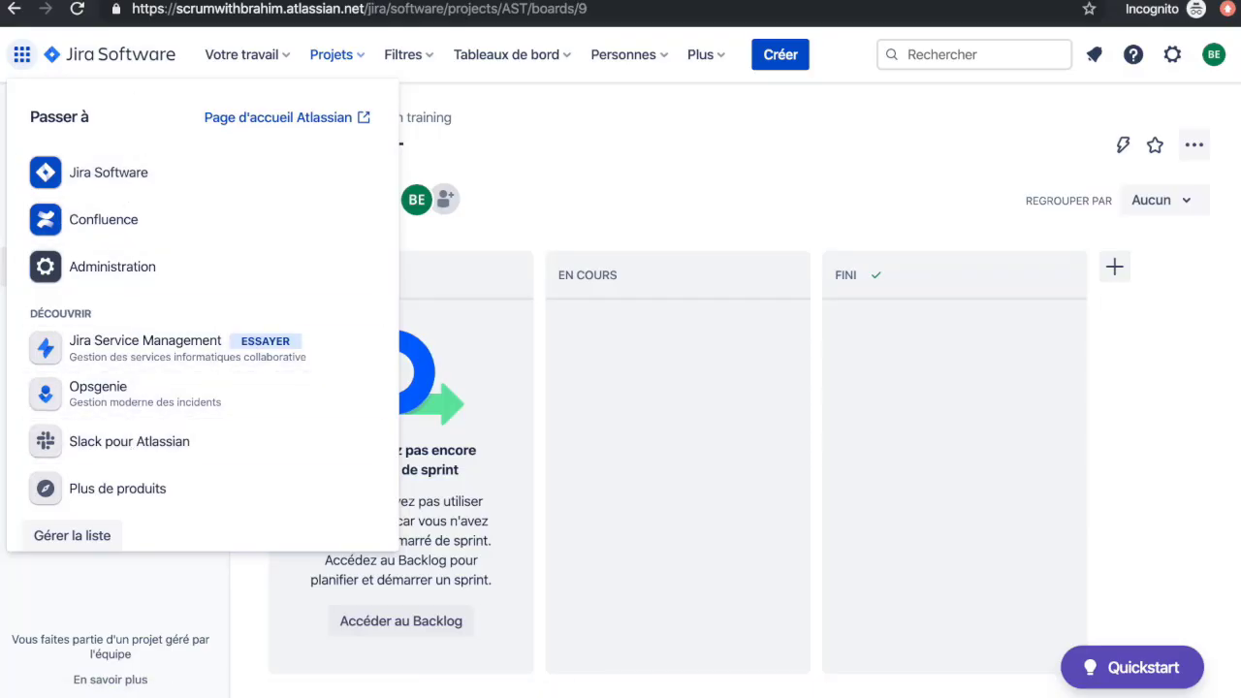
click(286, 65)
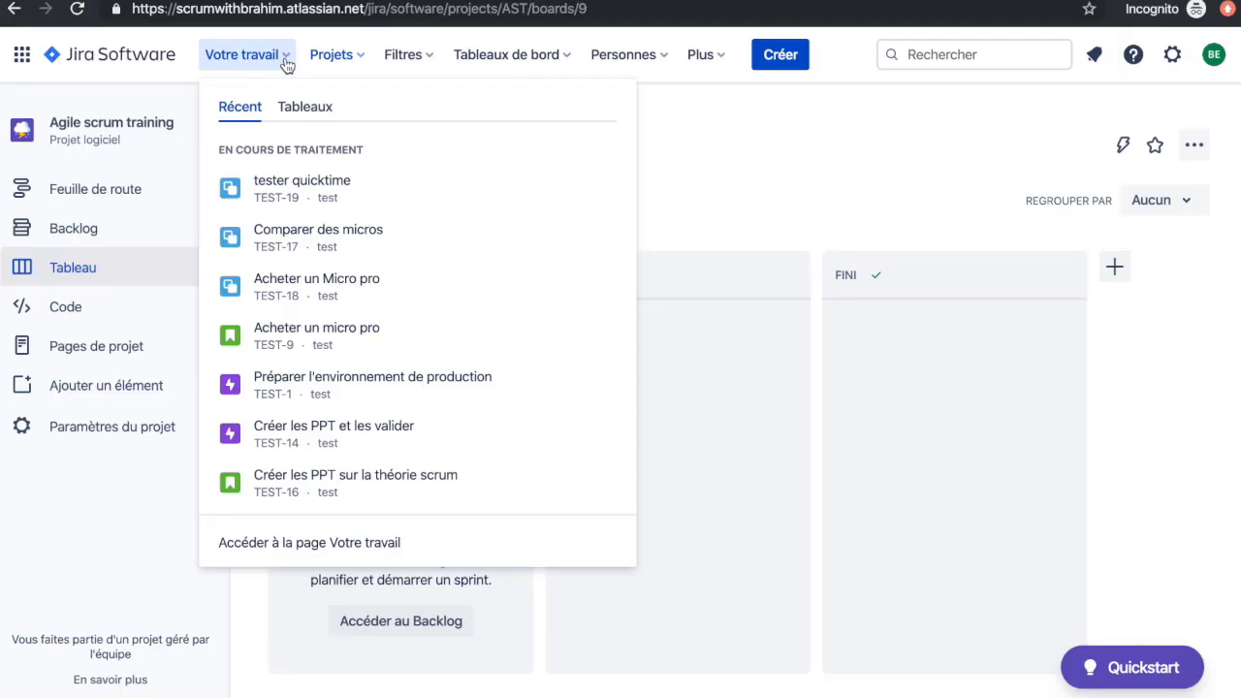
click(322, 118)
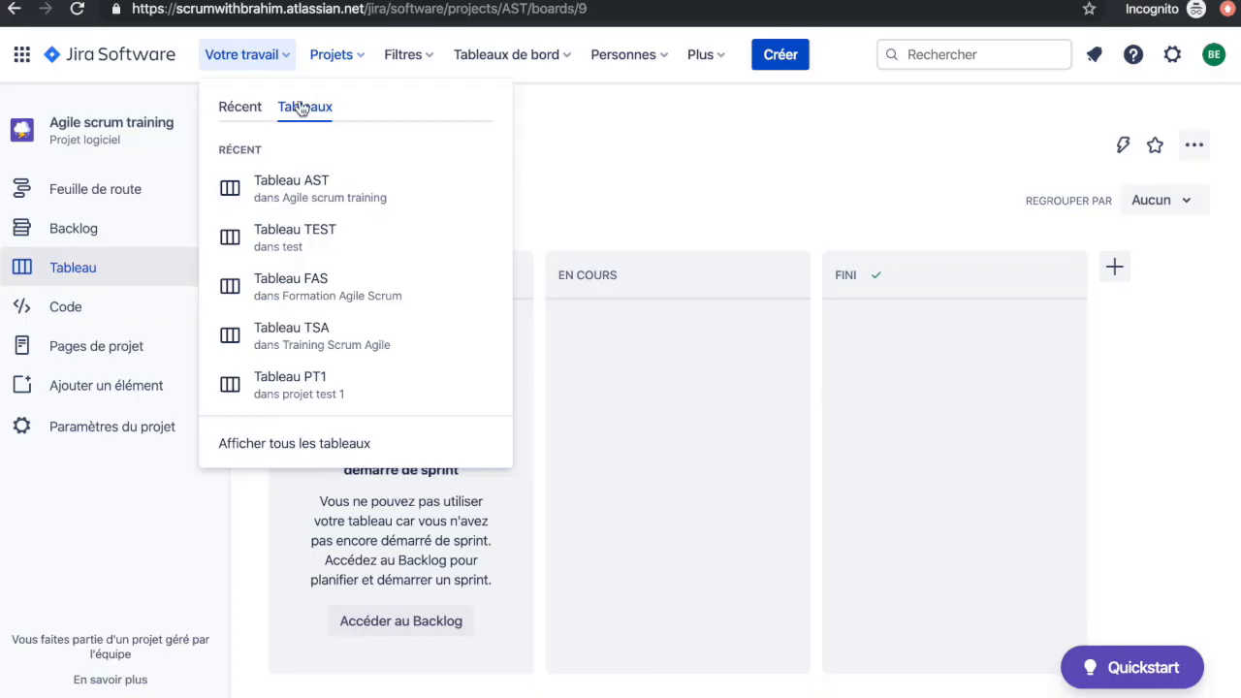
- Display the list of all projects, glance at the project and filter options, and reopen the Agile scrum training project
click(361, 60)
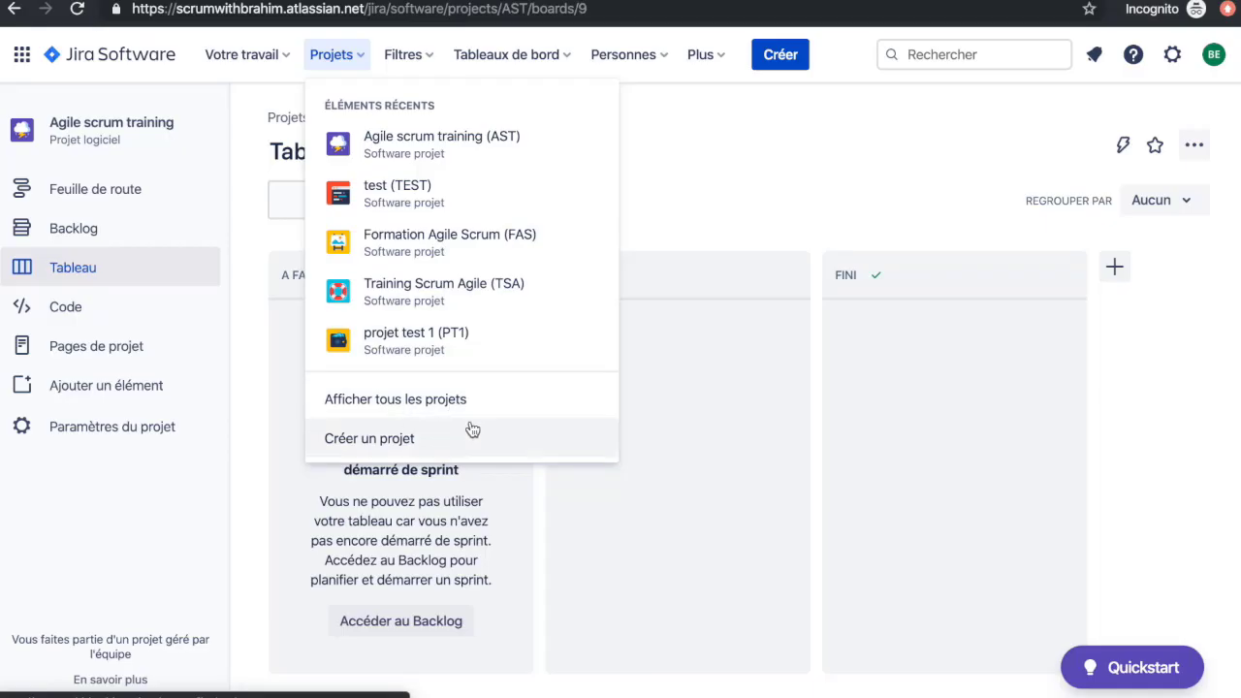
click(410, 411)
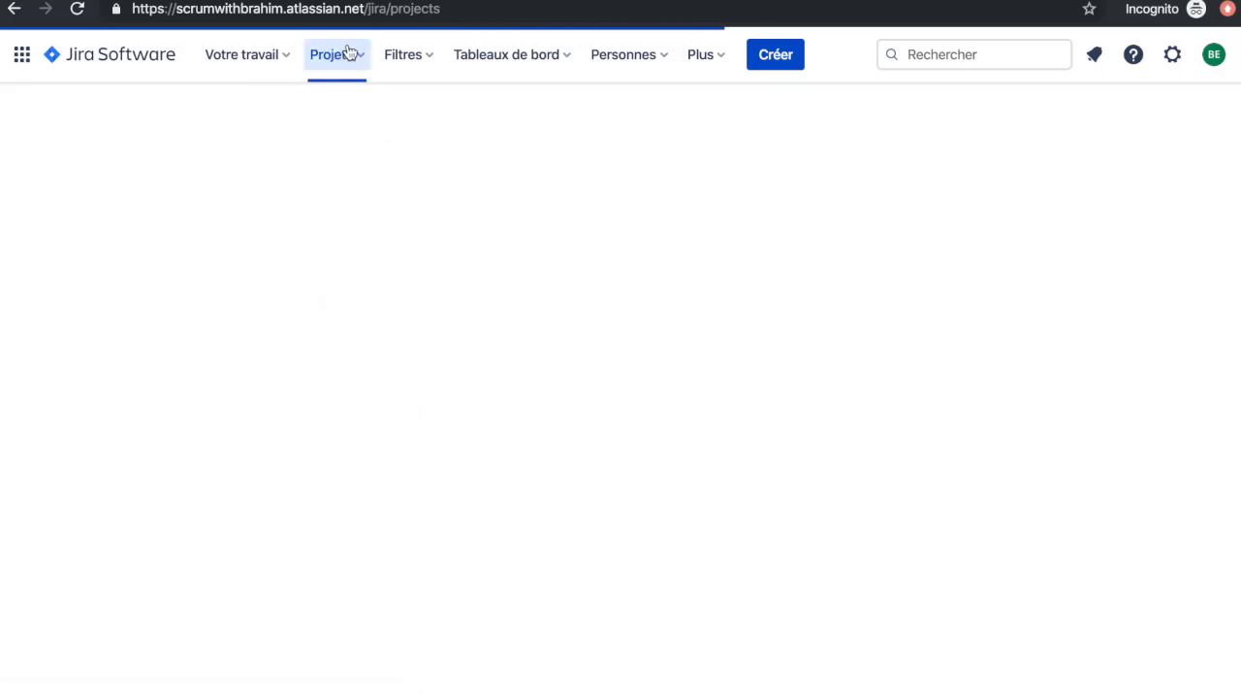
click(354, 53)
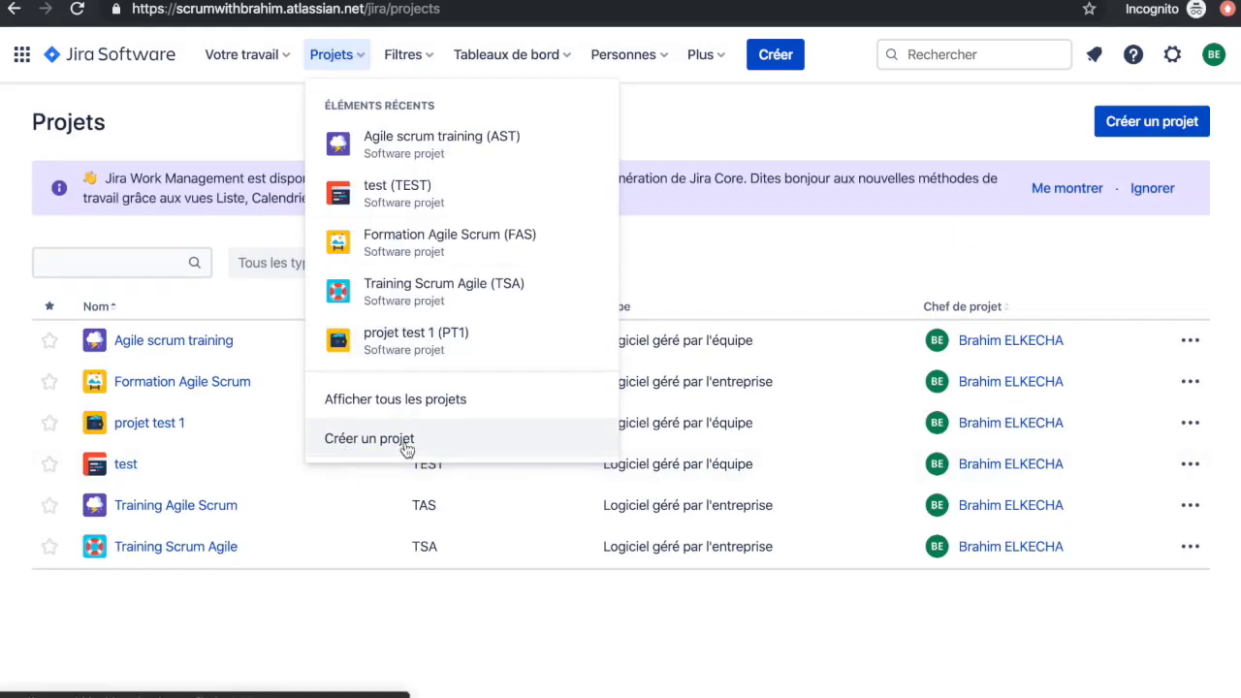
click(433, 60)
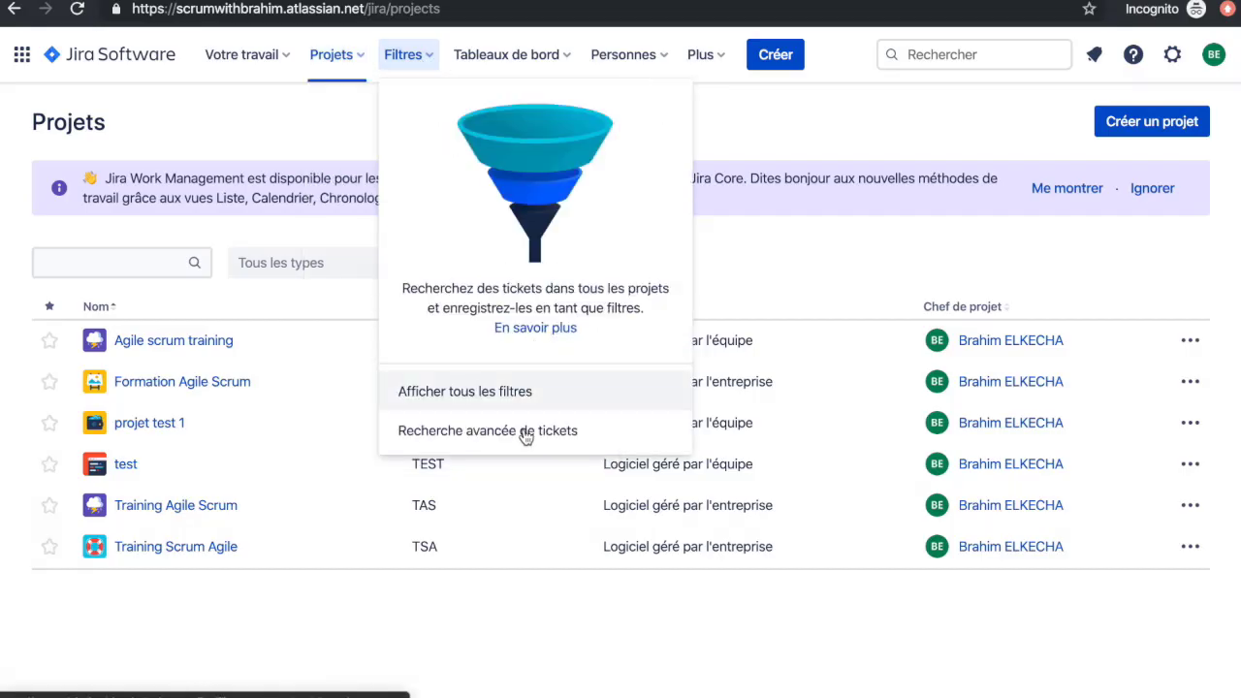
click(173, 346)
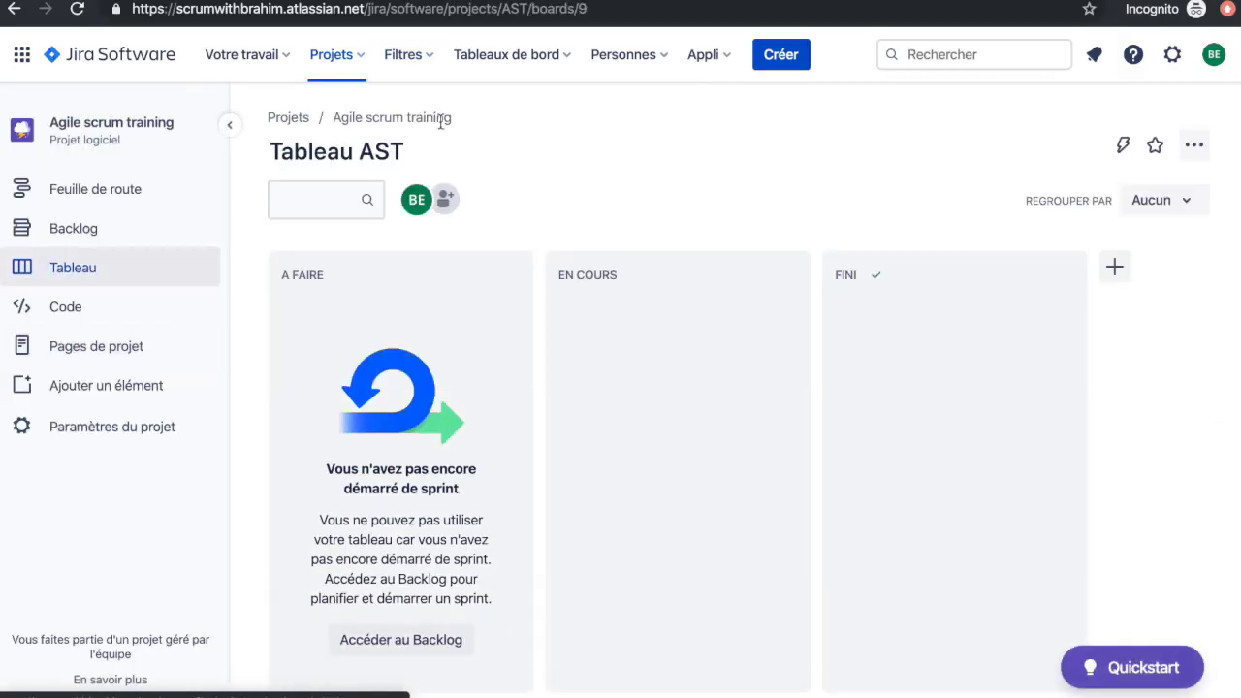
- Review the options offered for filters, for dashboards, and for people and teams
click(418, 60)
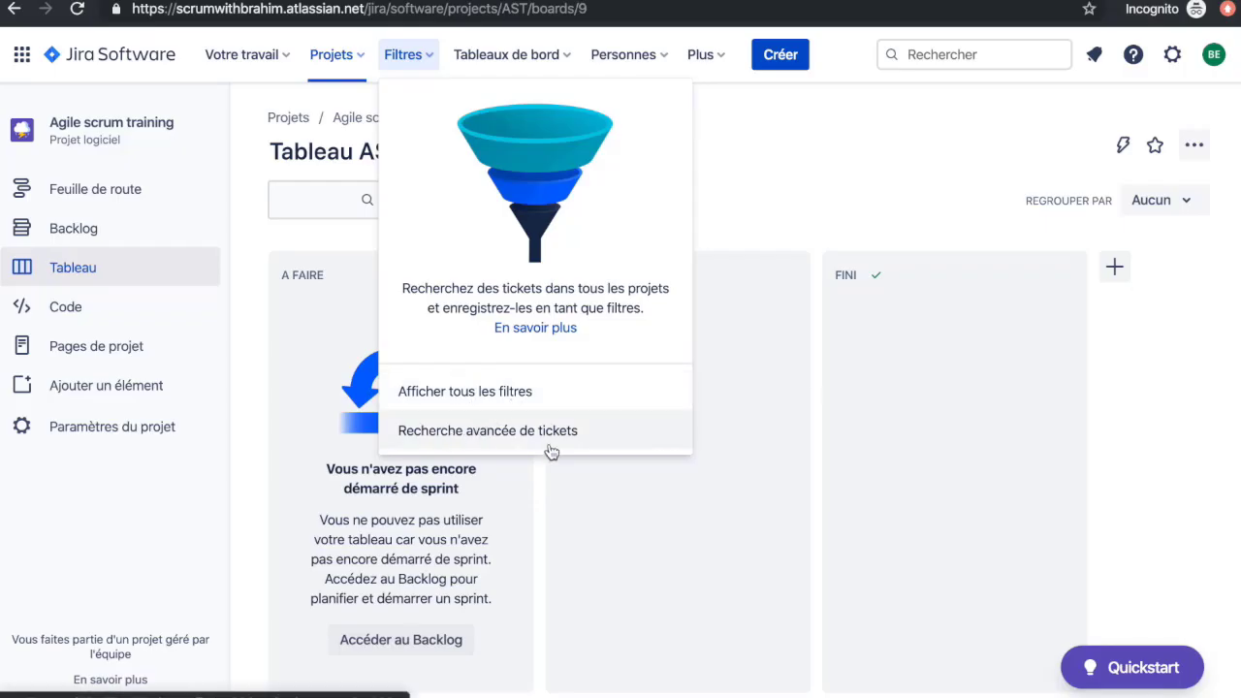
click(566, 62)
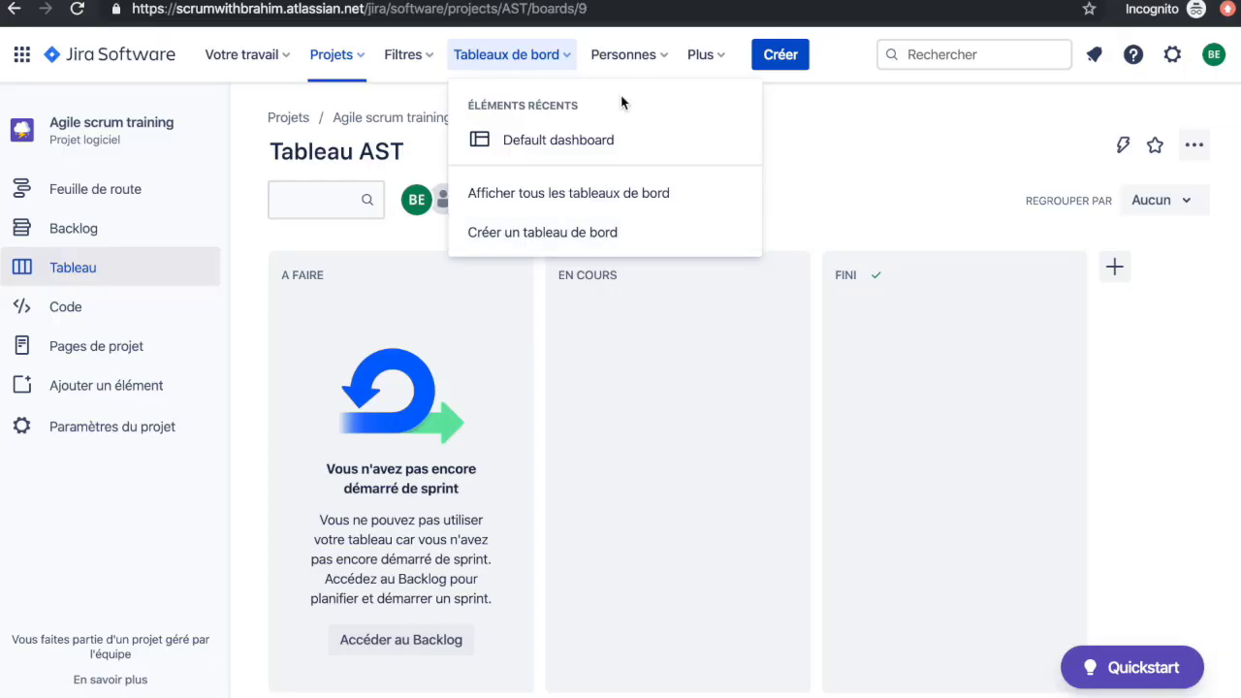
click(675, 60)
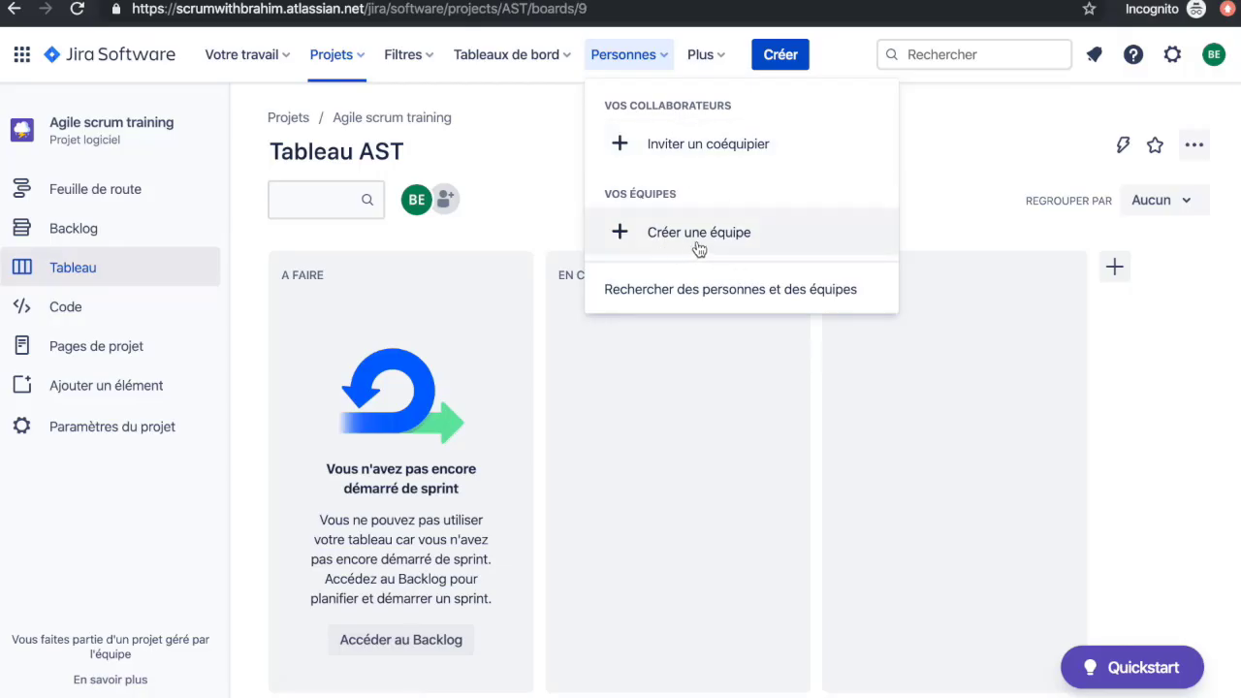
- Open the marketplace for finding new Jira apps, browse the listed apps, and switch the Free filter on and off again
click(721, 60)
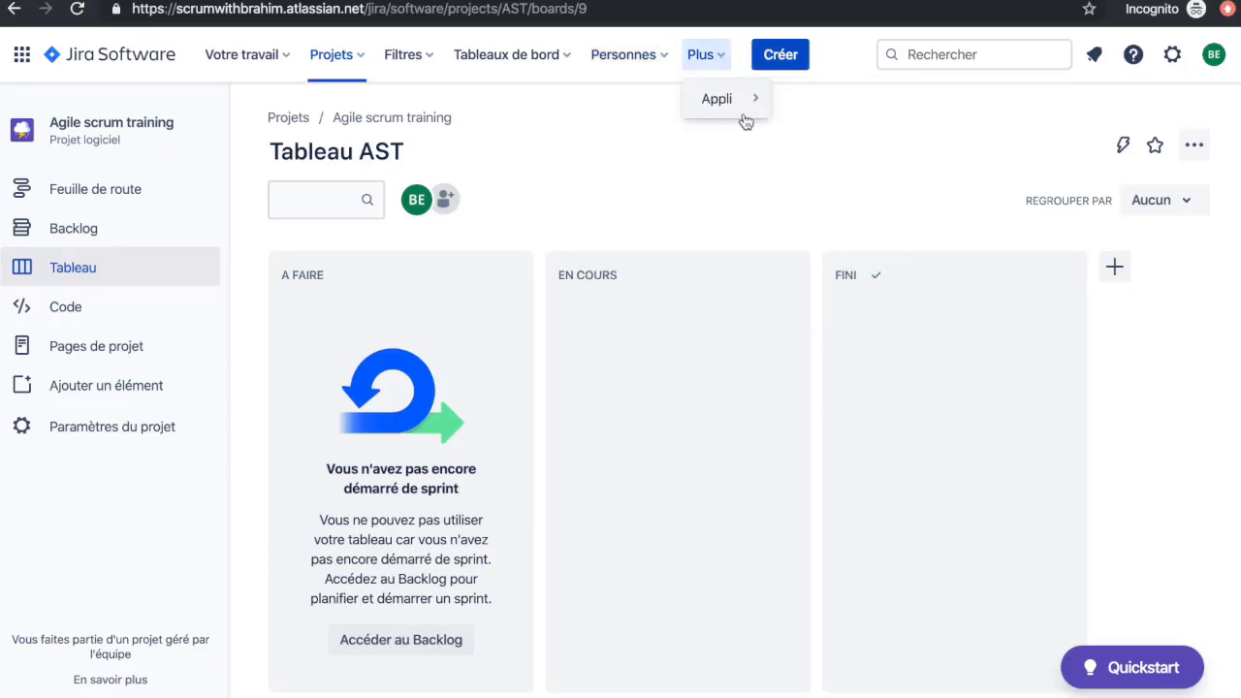
mouse_move(756, 115)
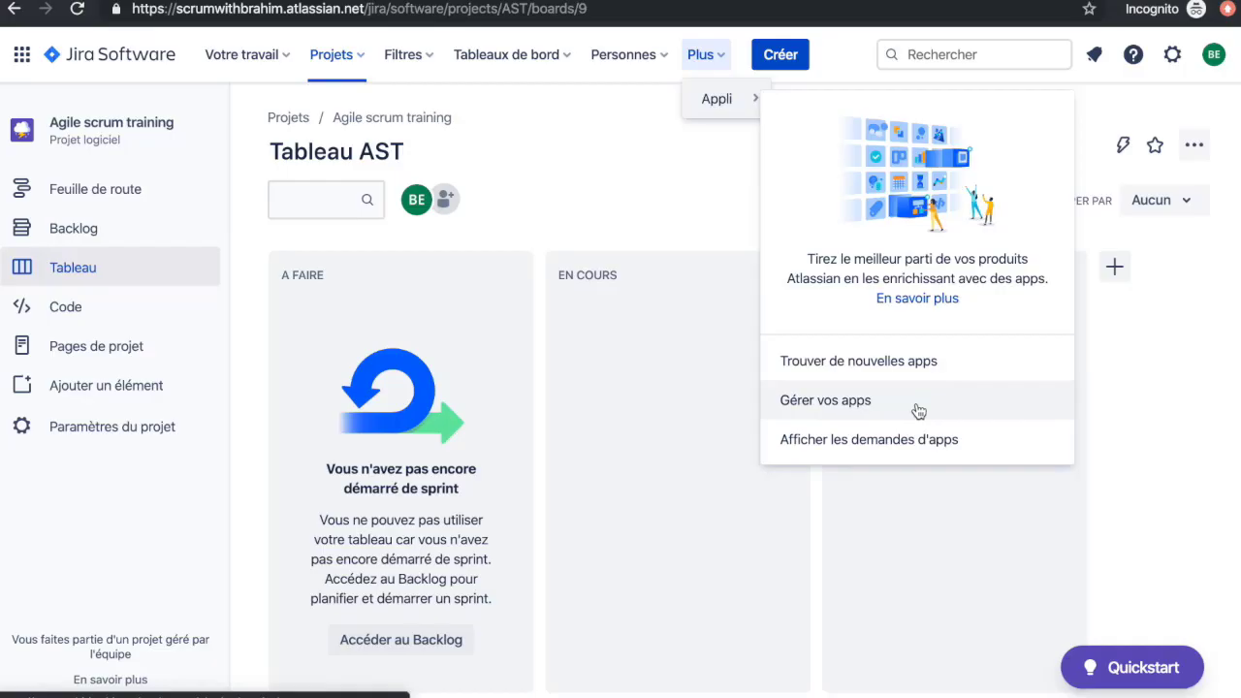
click(835, 368)
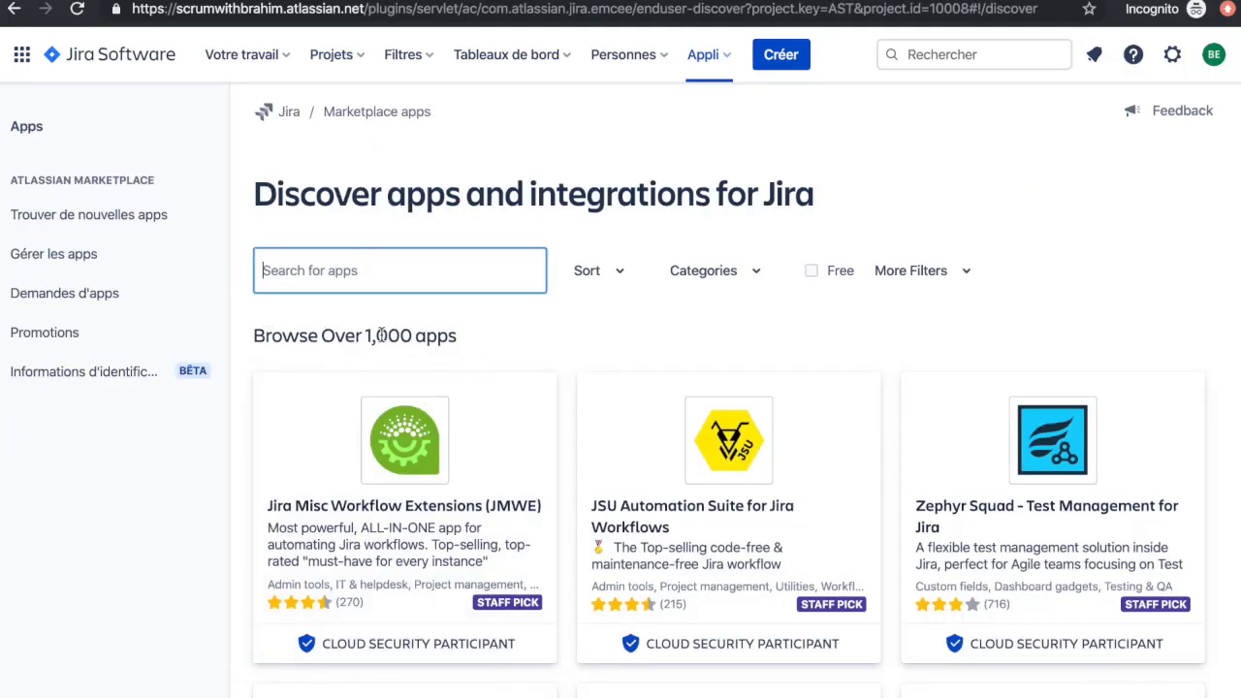
scroll(844, 568, down, 6)
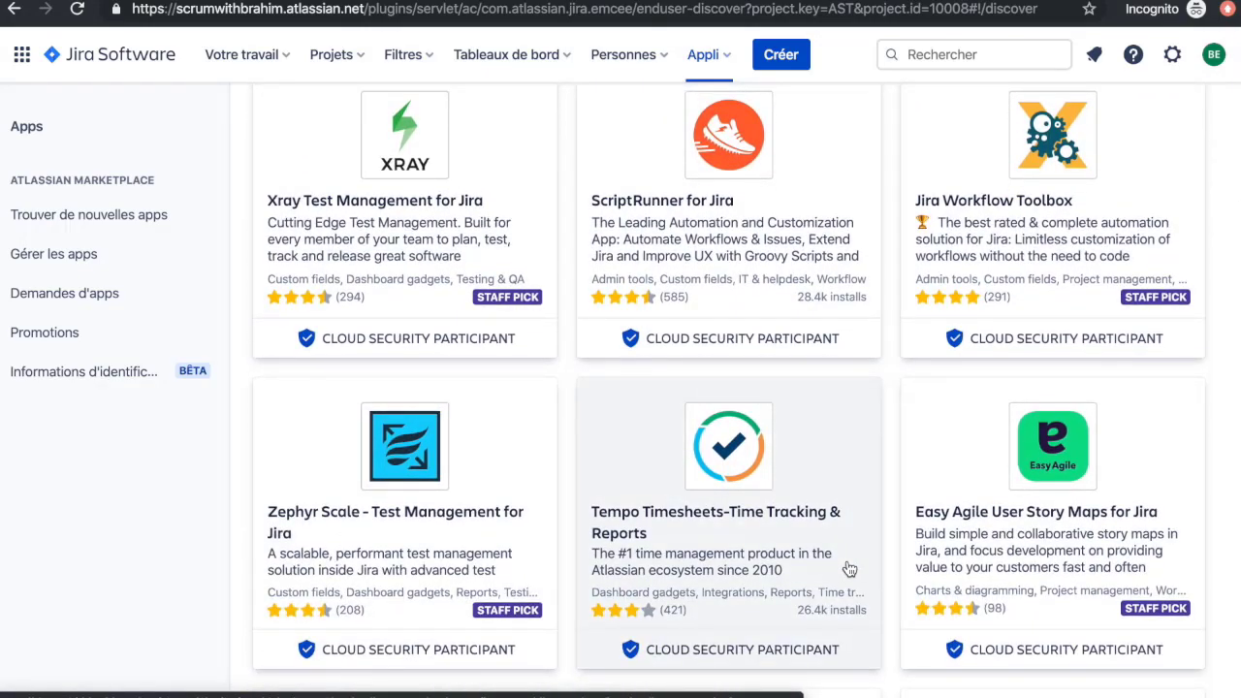
scroll(849, 568, up, 6)
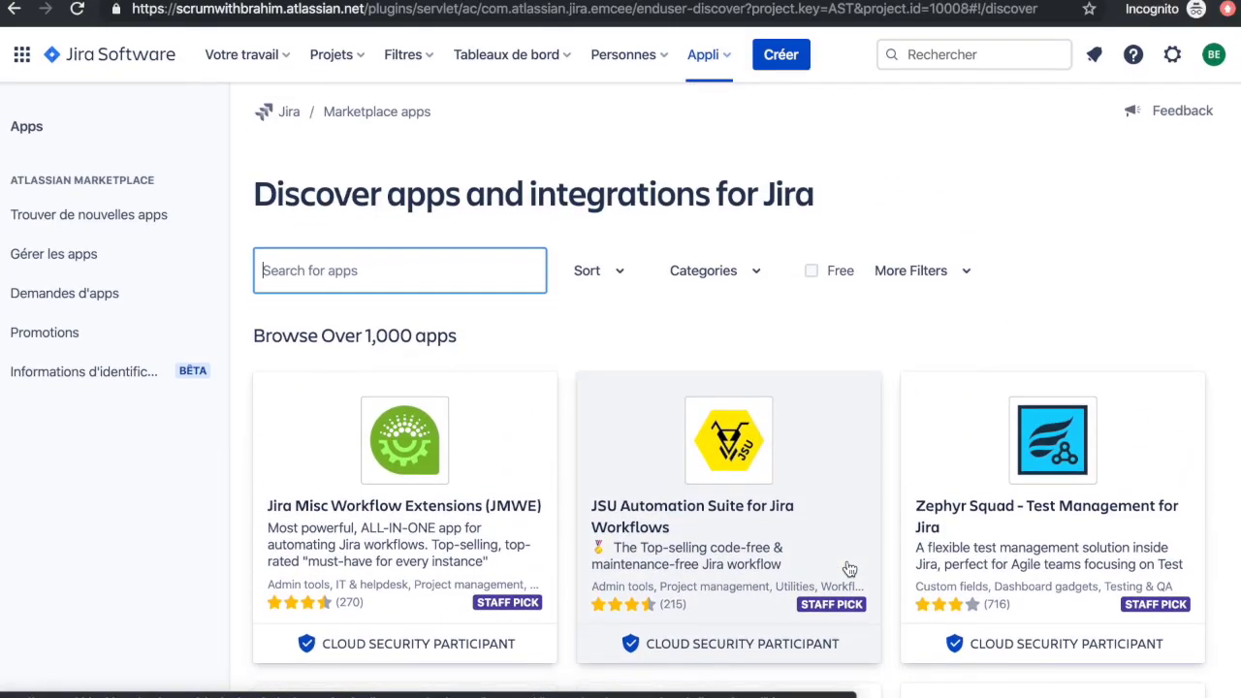
click(812, 275)
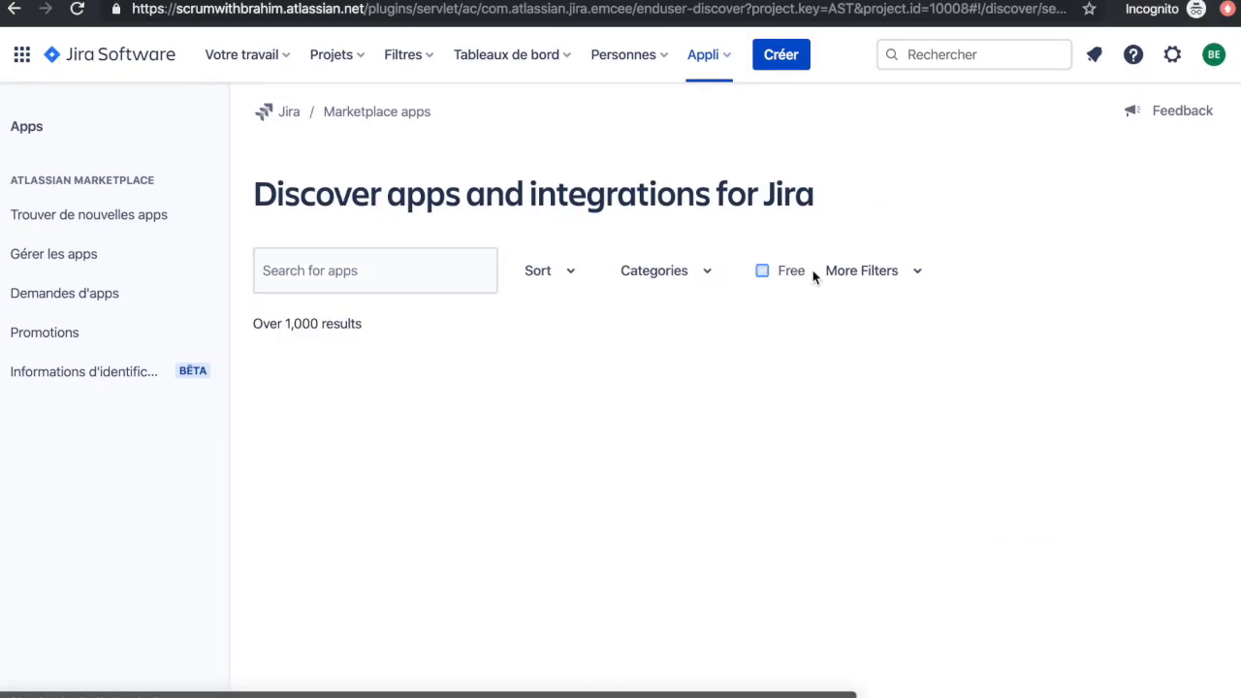
click(761, 272)
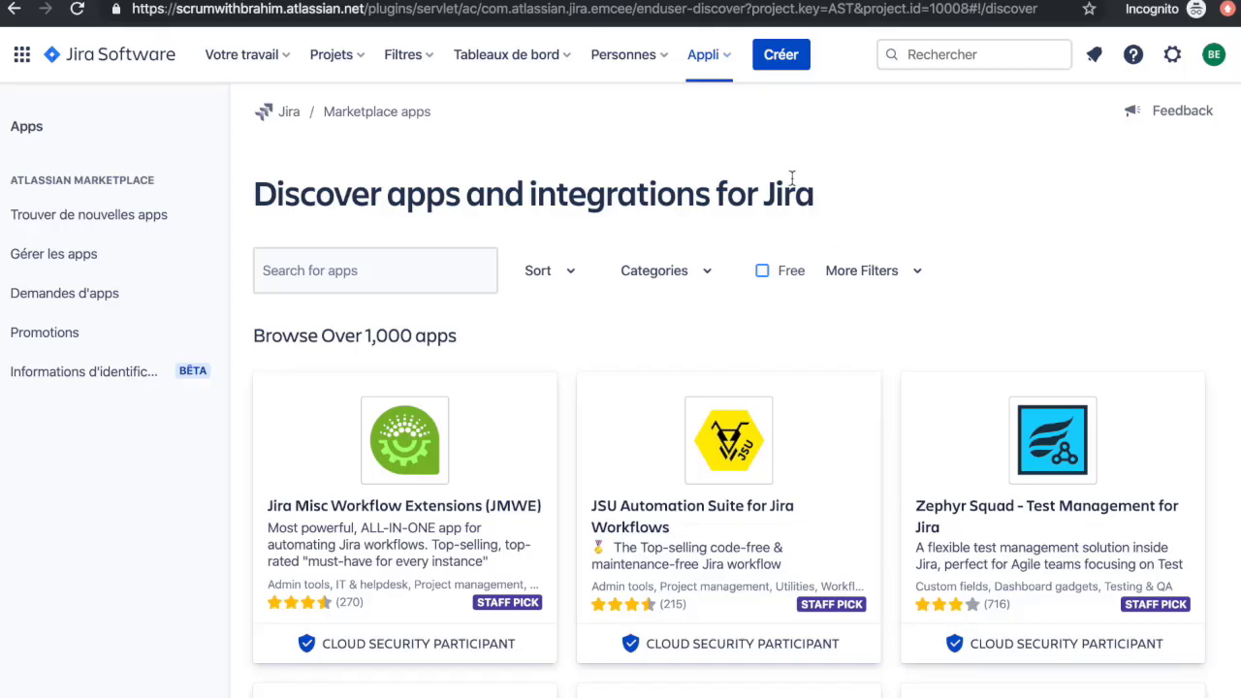
- Search the app marketplace for "planning pocker", browse the matching apps, and return to the AST board
click(409, 282)
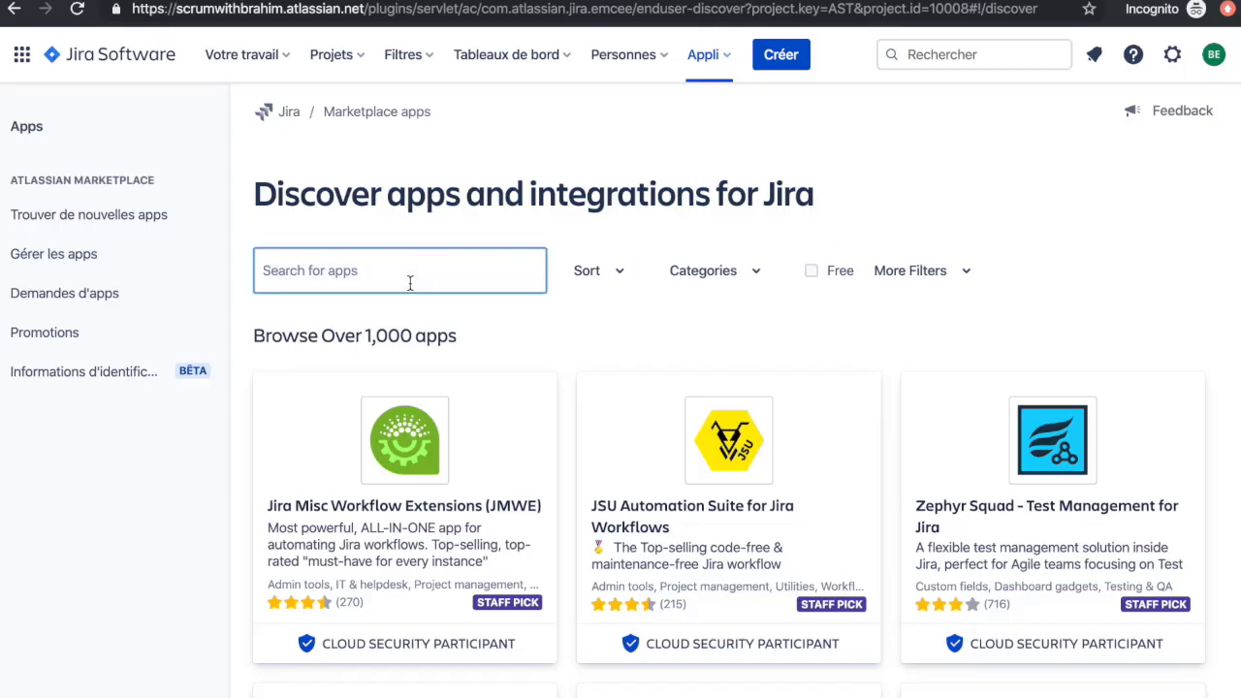
text(planning pock)
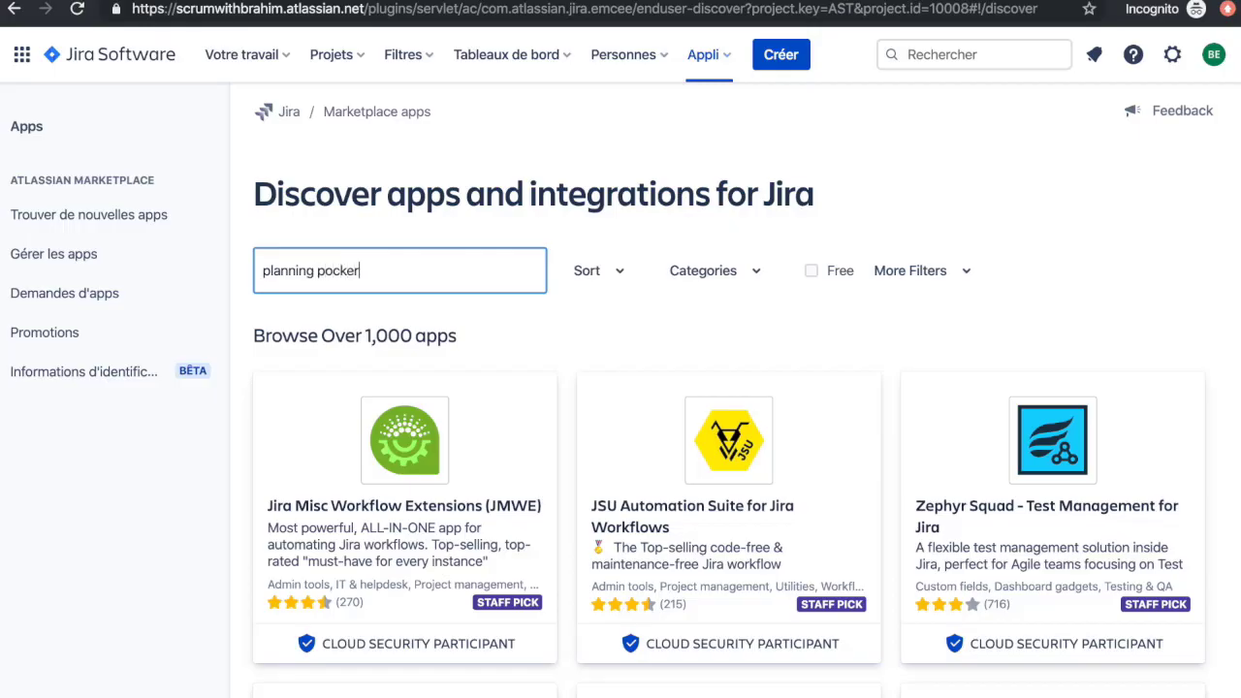
text(er)
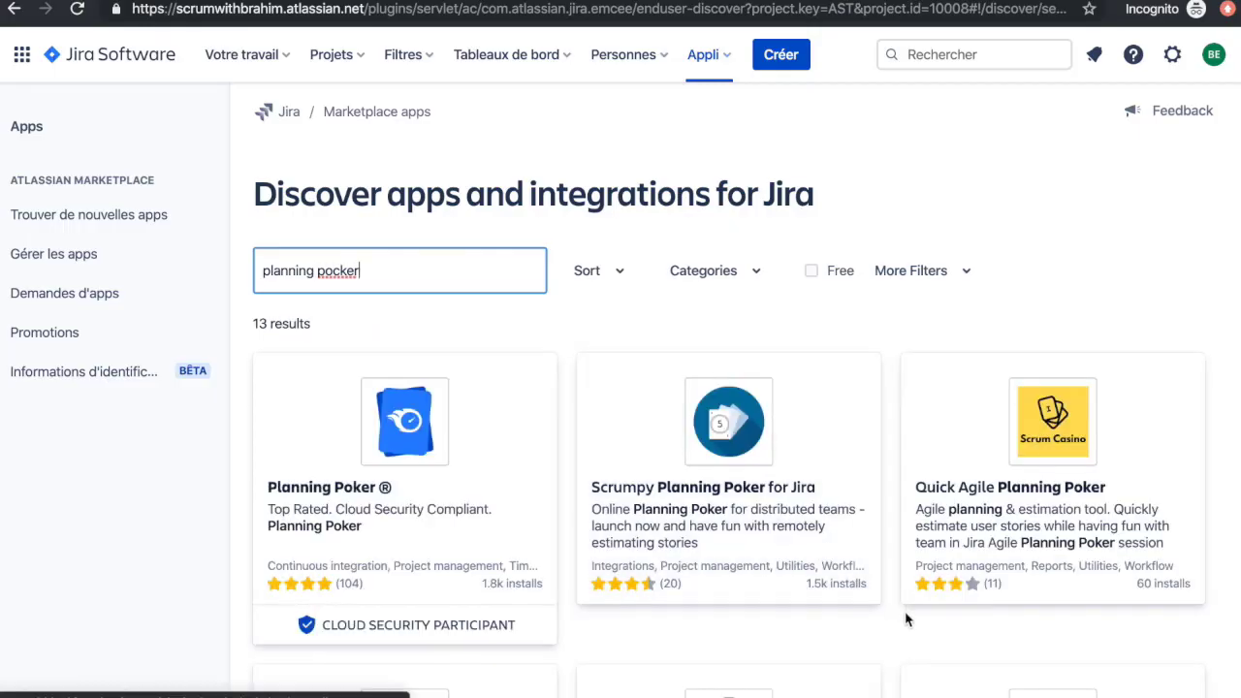
scroll(866, 621, down, 2)
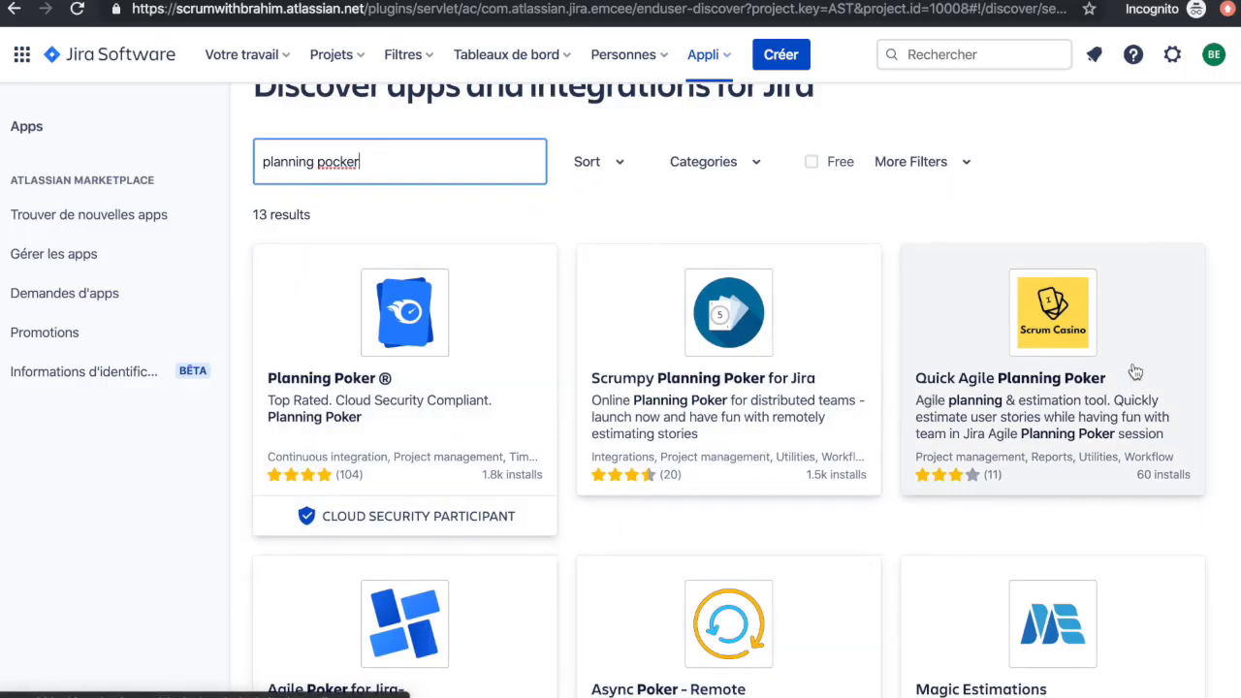
scroll(958, 435, down, 3)
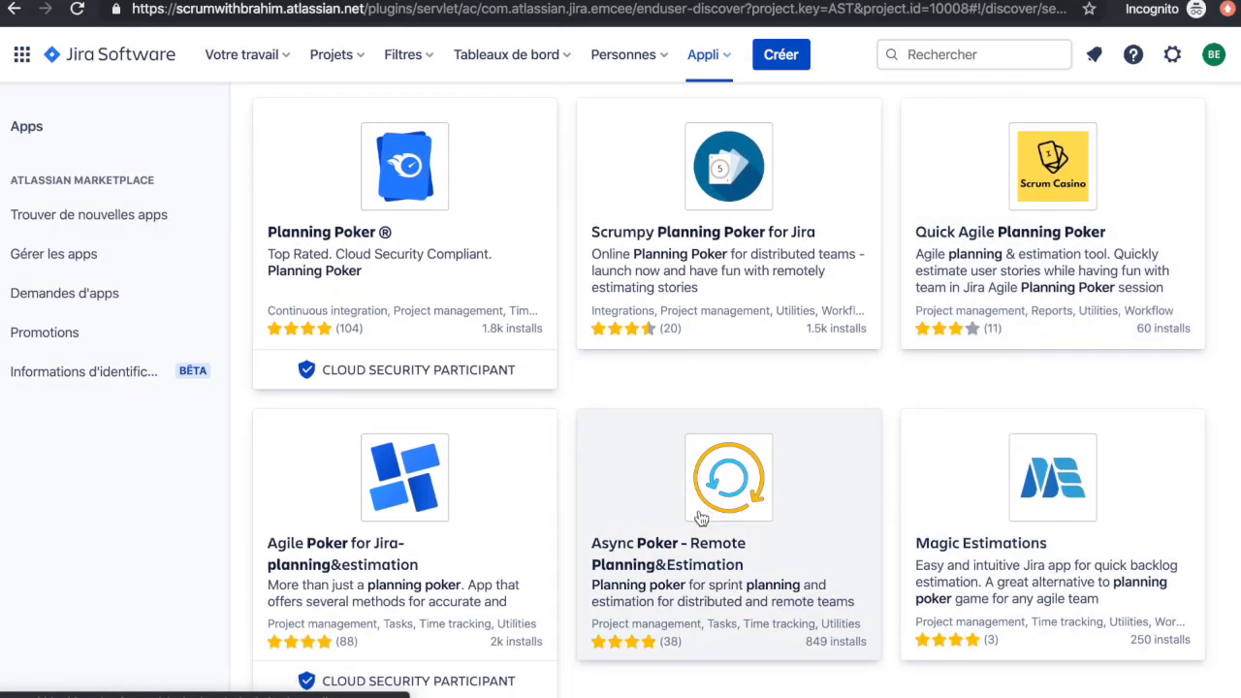
scroll(411, 483, up, 5)
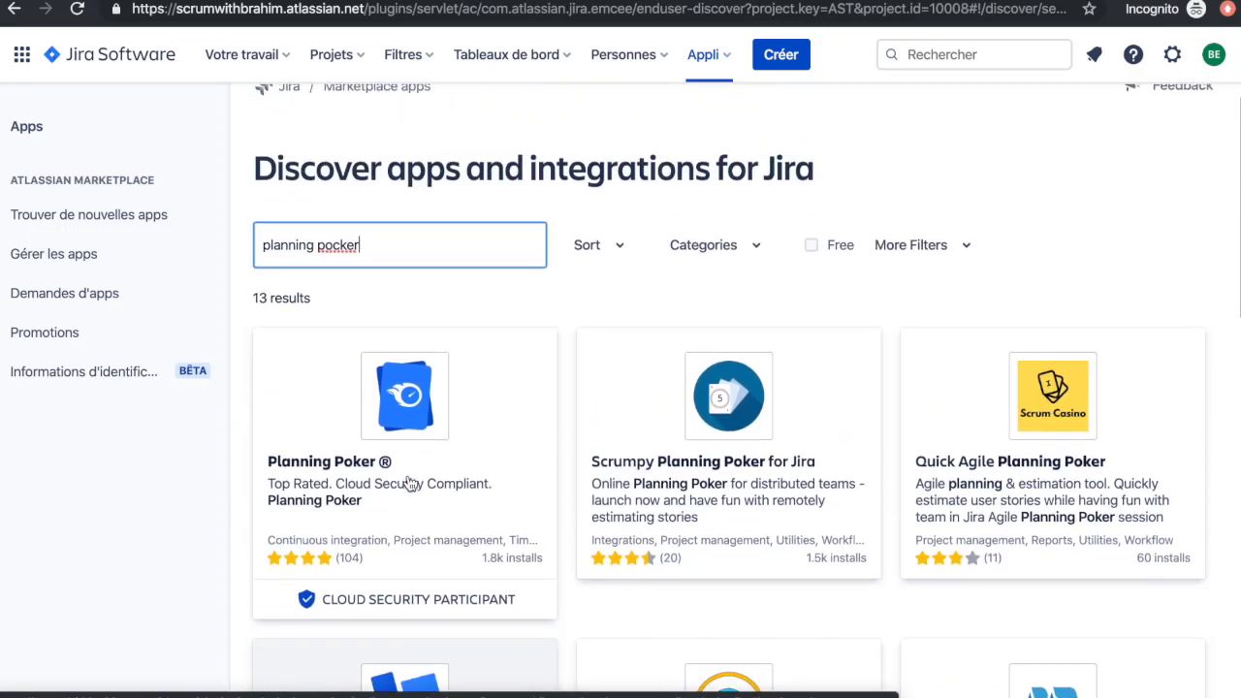
scroll(411, 482, down, 5)
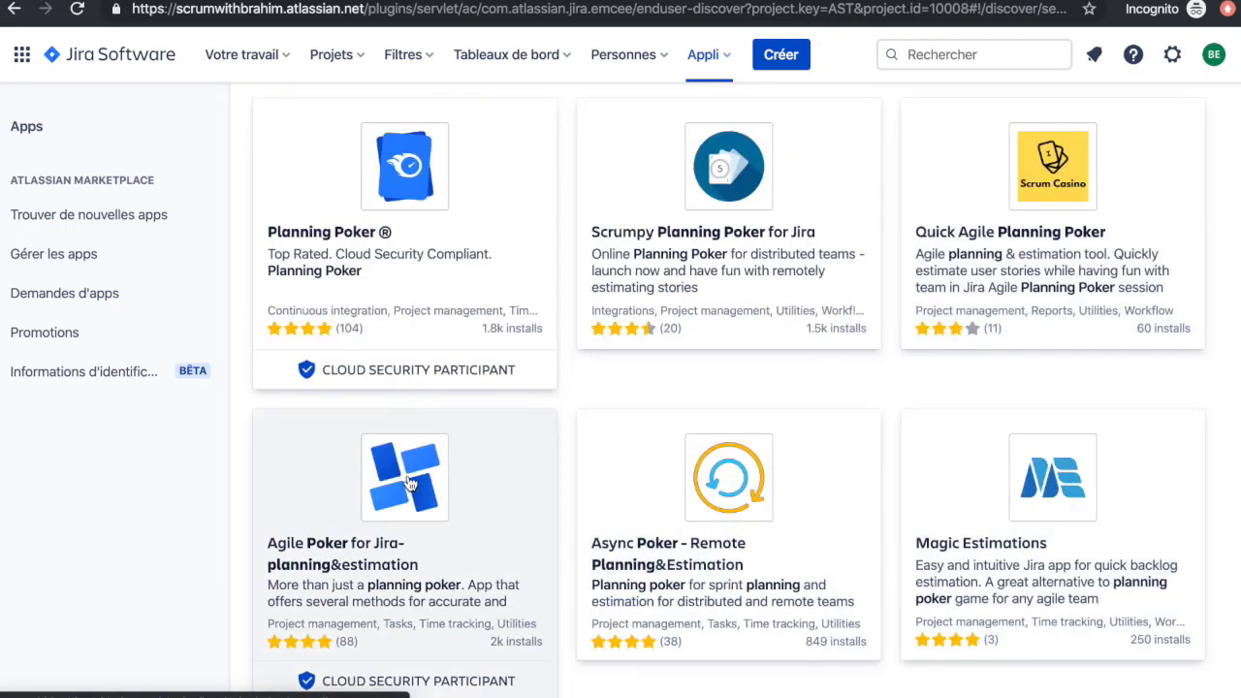
scroll(411, 482, up, 5)
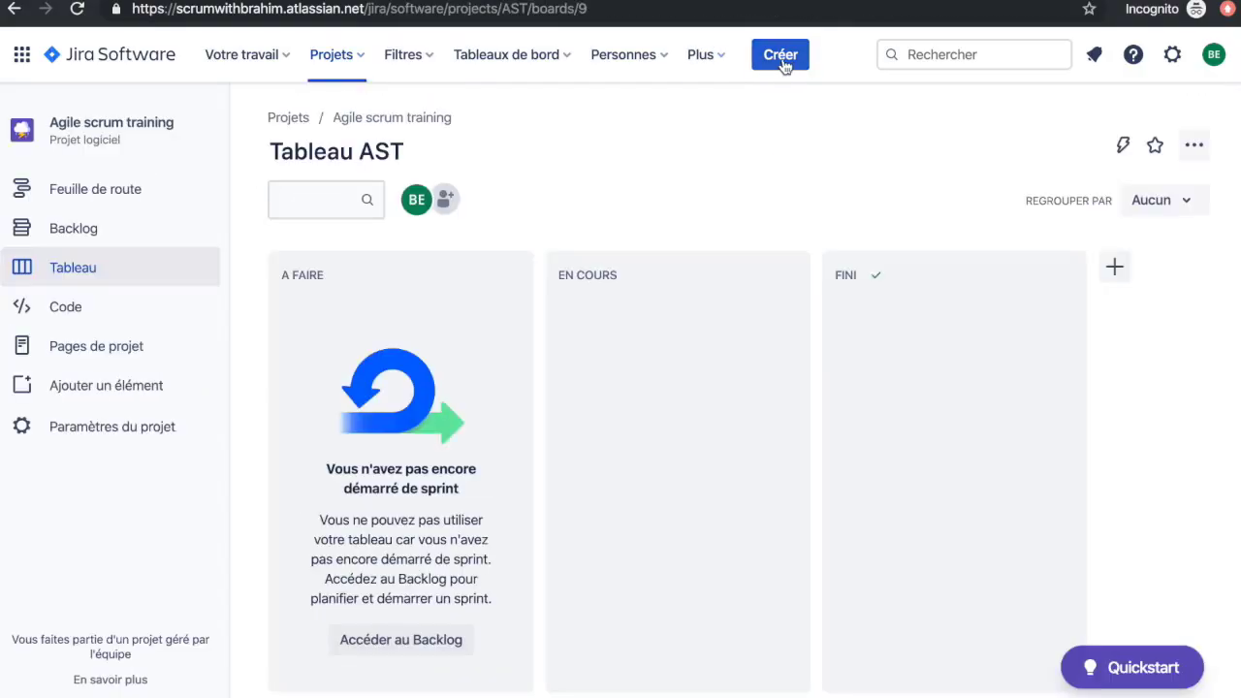
- Start a new ticket, review the choices for project and ticket type and the summary field, and cancel without creating it
click(786, 58)
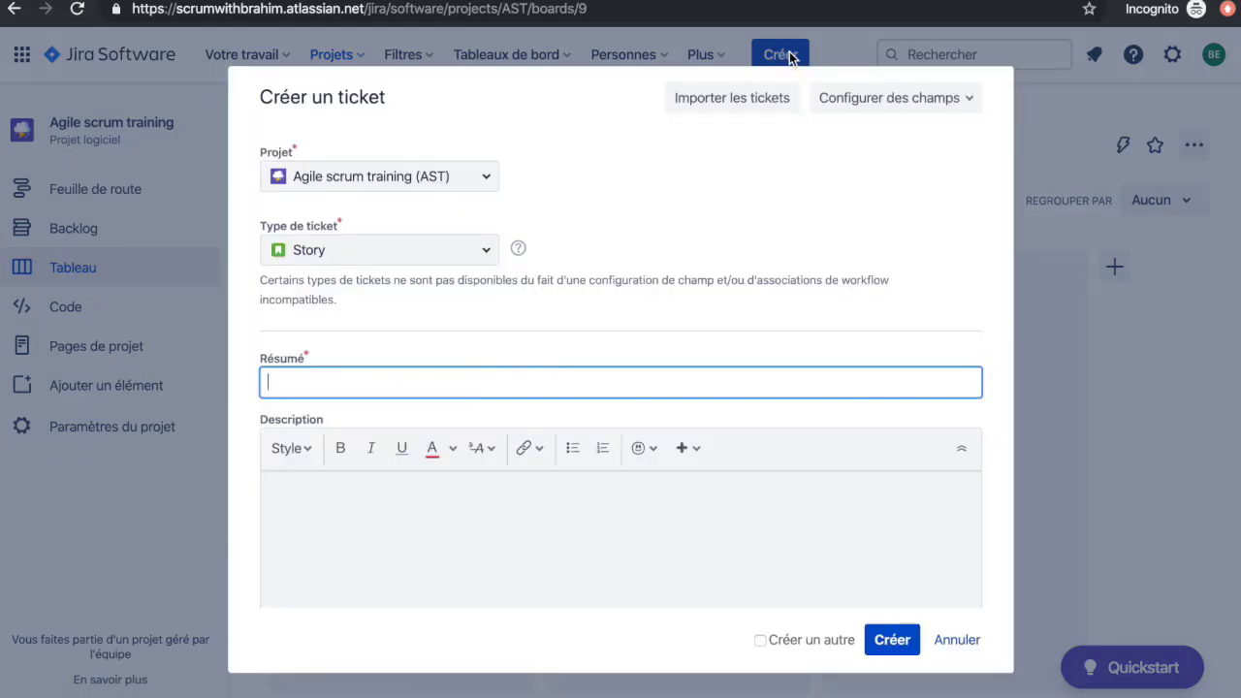
click(487, 180)
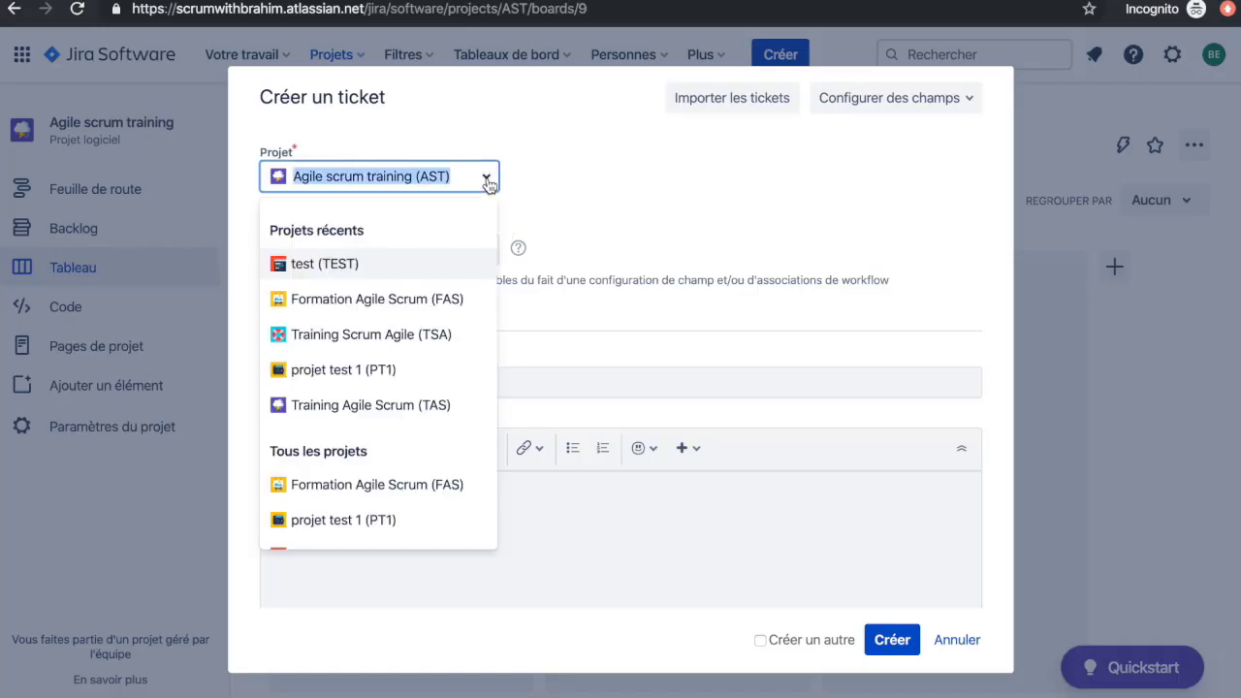
click(488, 180)
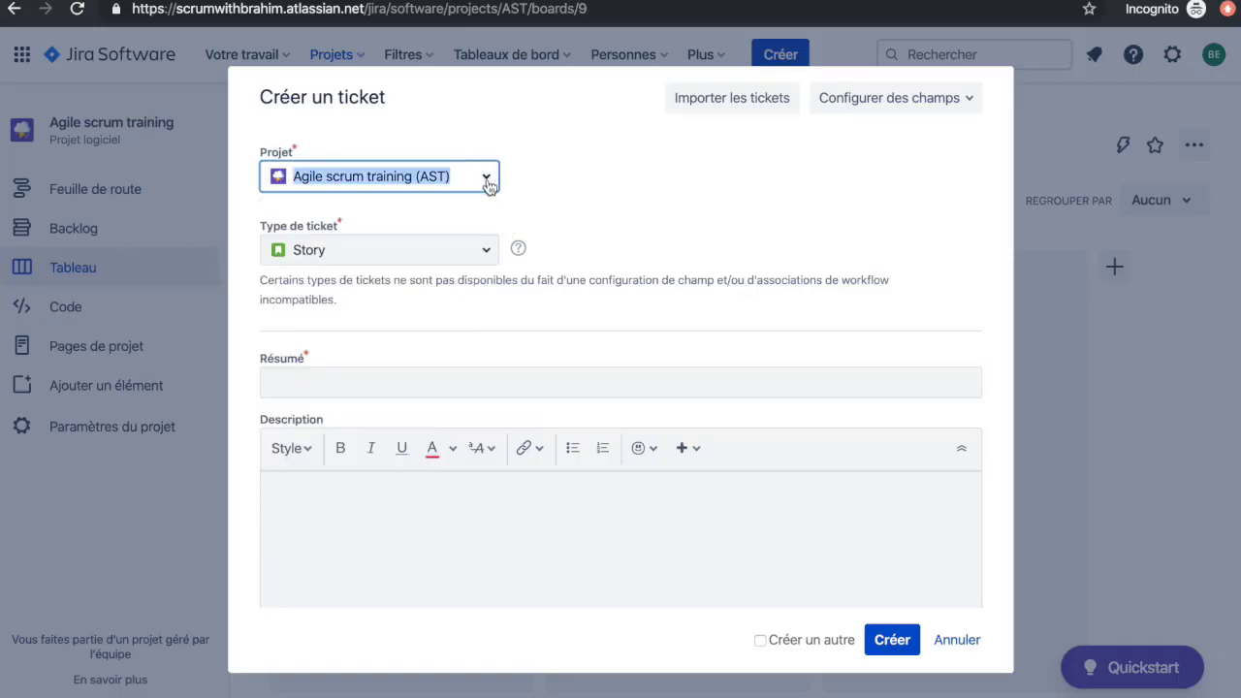
click(487, 257)
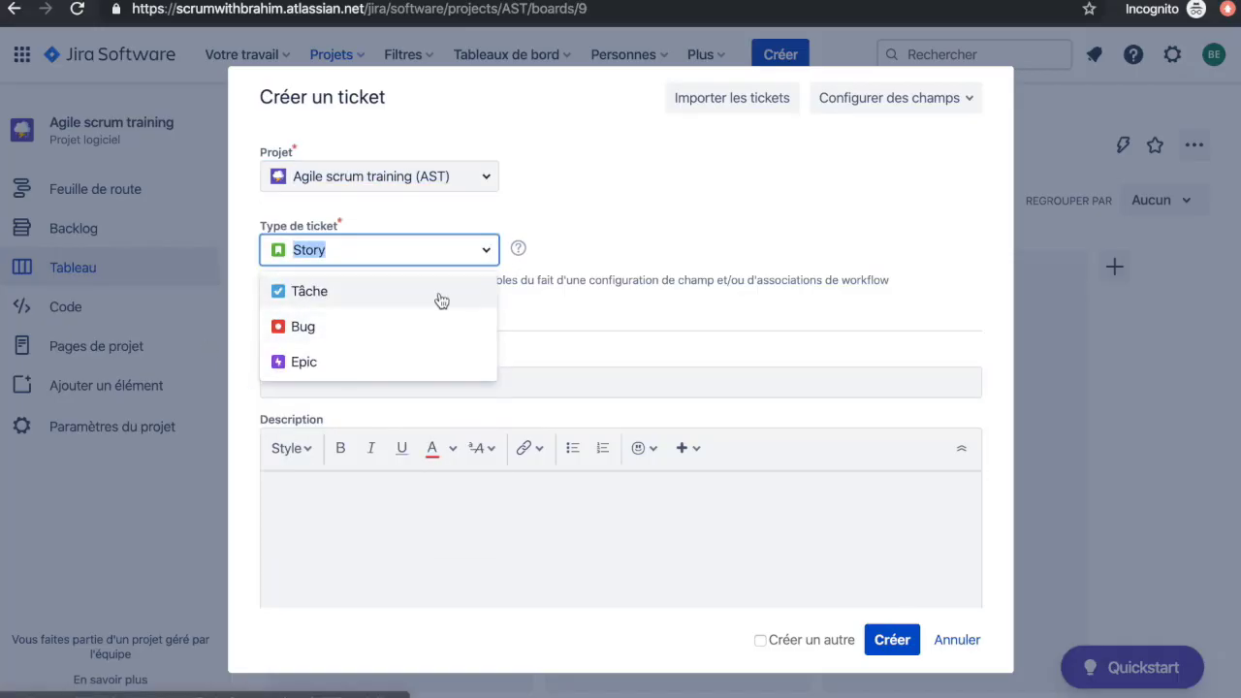
click(488, 253)
click(376, 382)
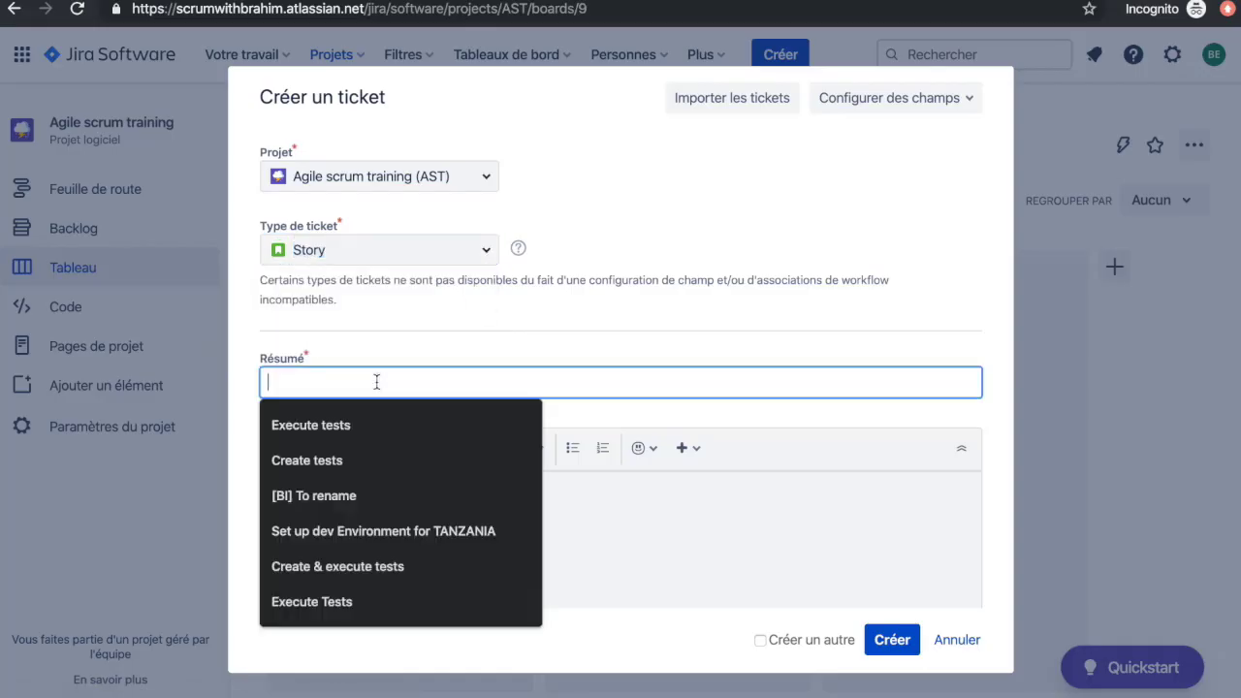
click(645, 301)
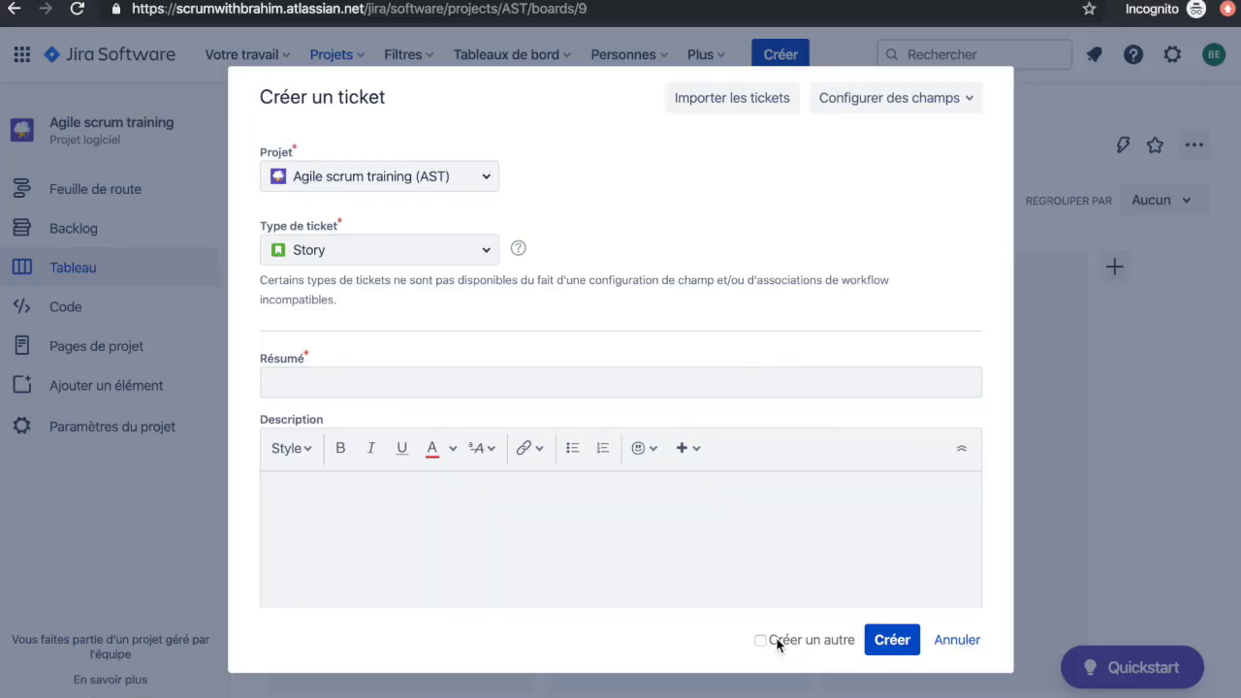
click(964, 641)
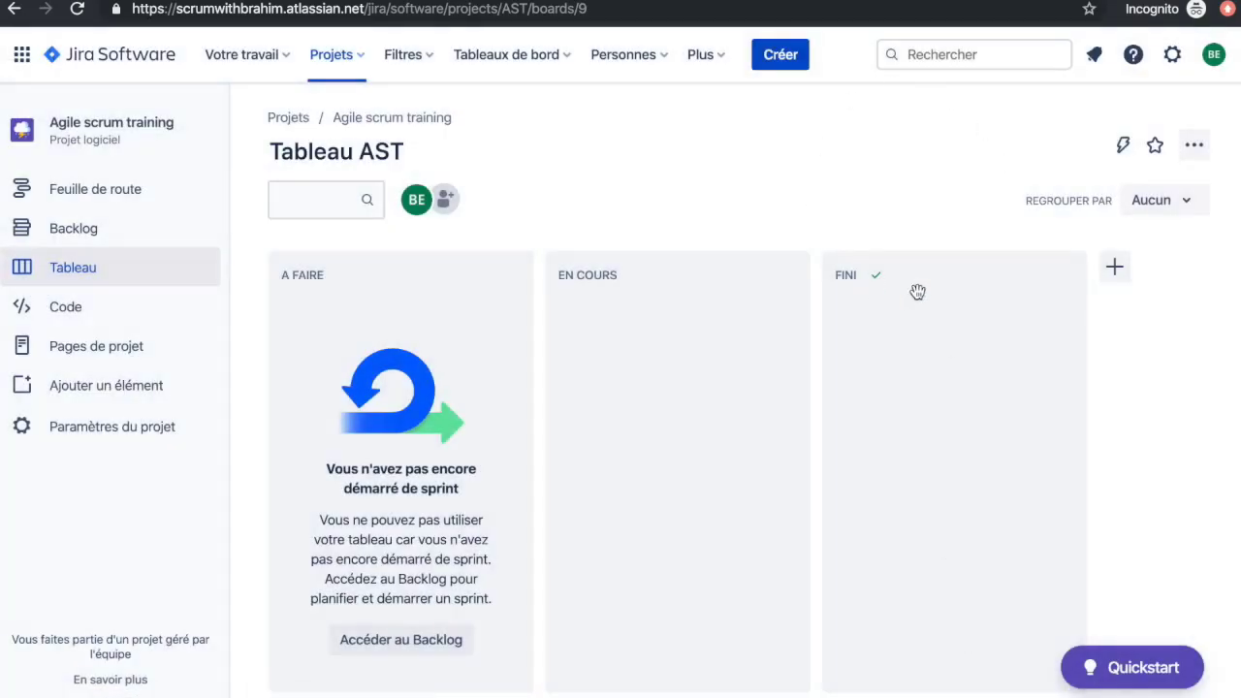
- Search Jira for "scrum events" and close the search
click(928, 58)
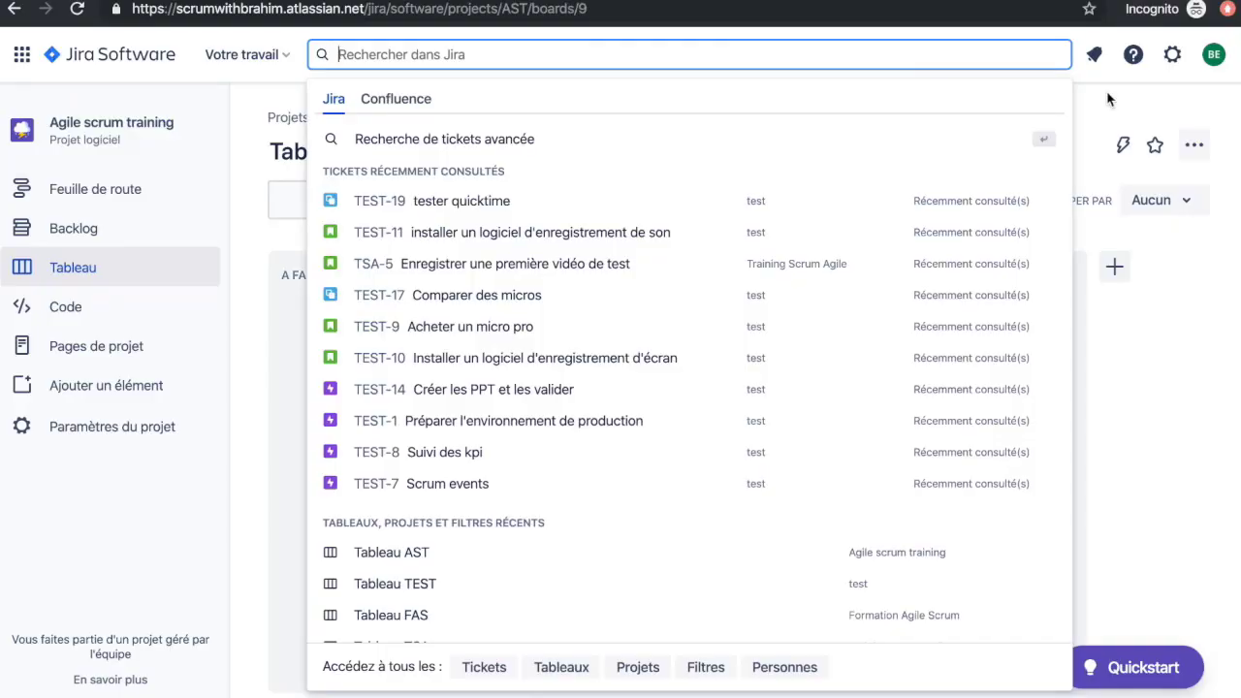
text(scrum )
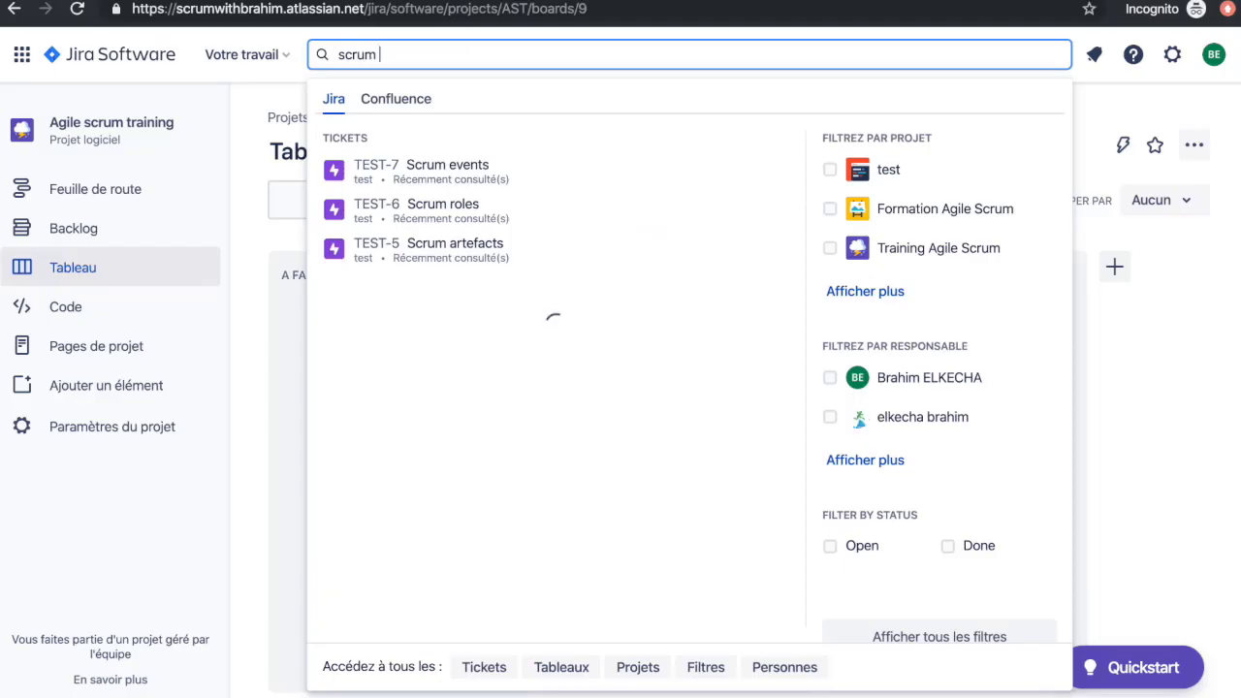
text(events)
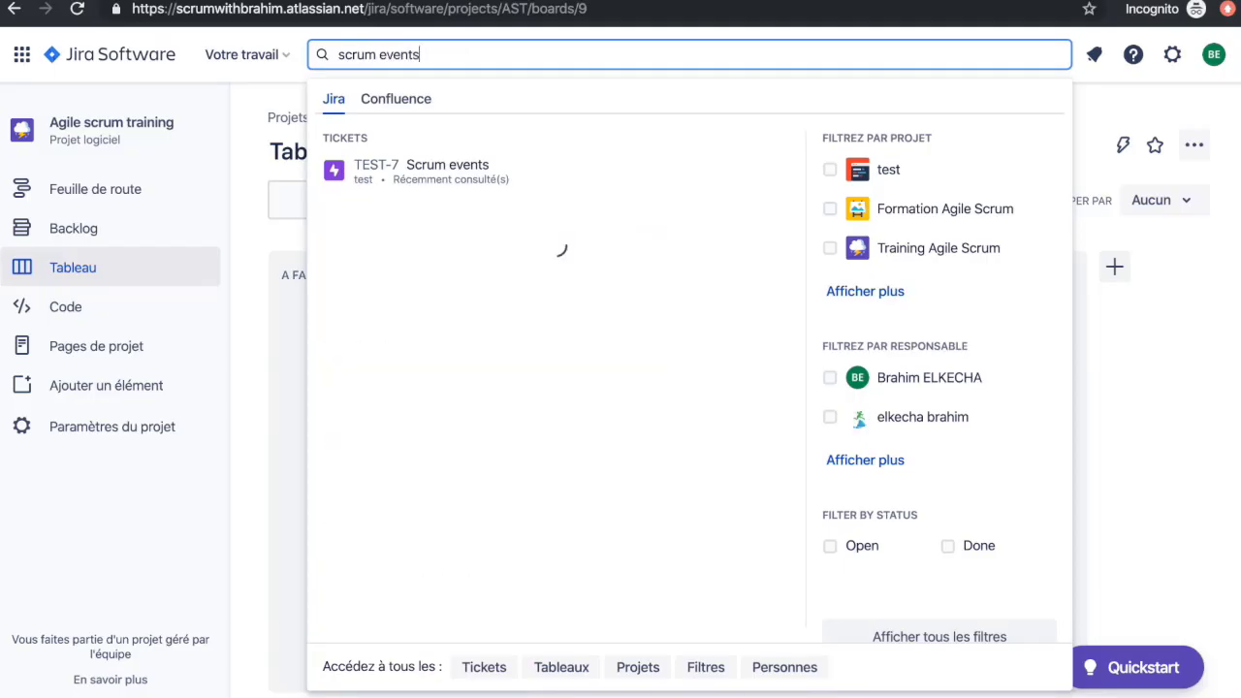
click(1073, 82)
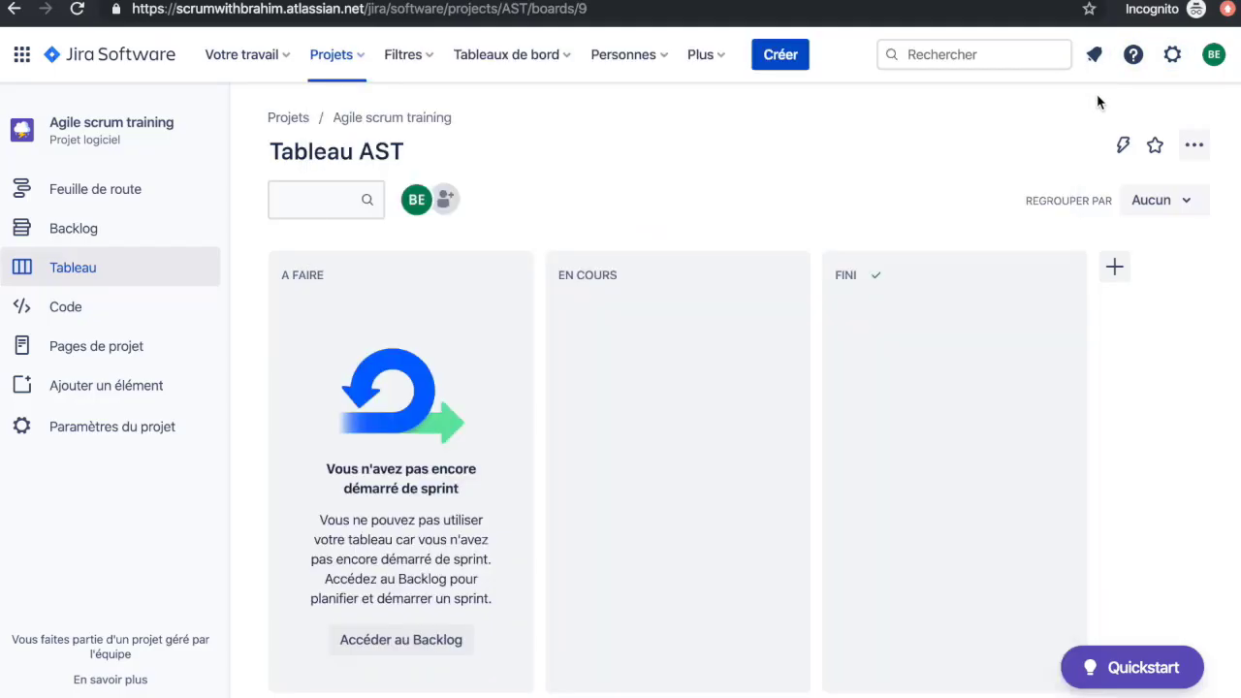
- Open the project's roadmap and view its timeline by weeks and by quarters
click(95, 202)
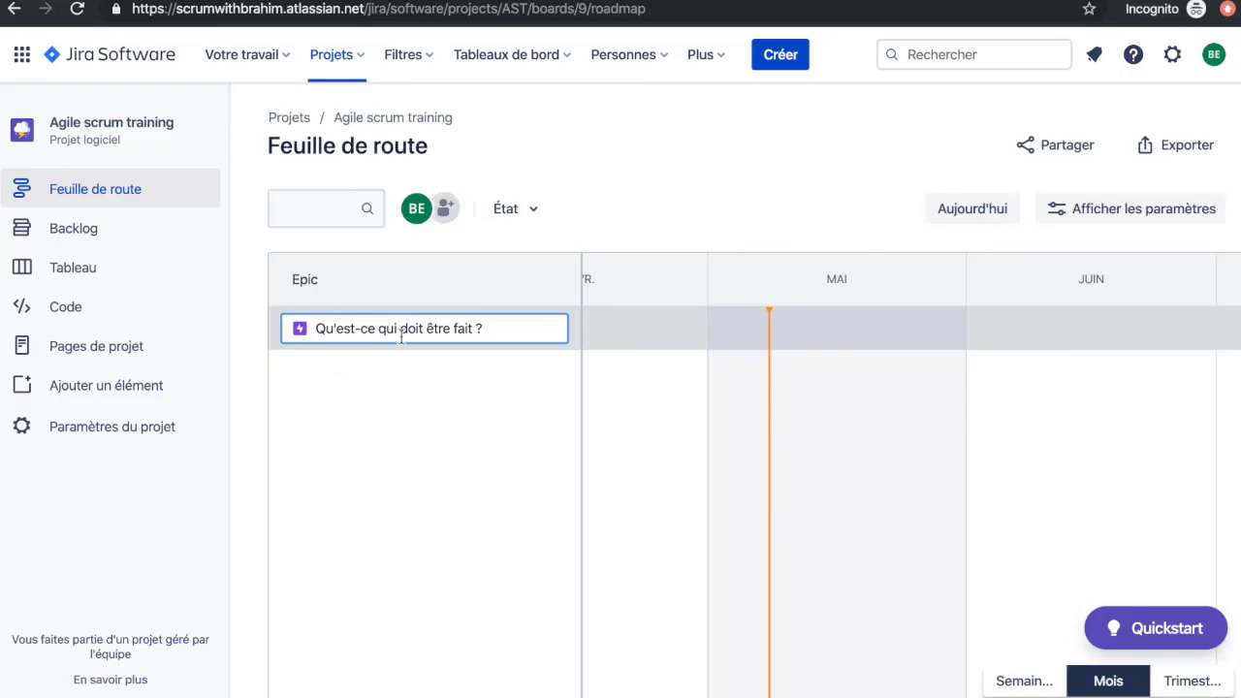
click(1014, 683)
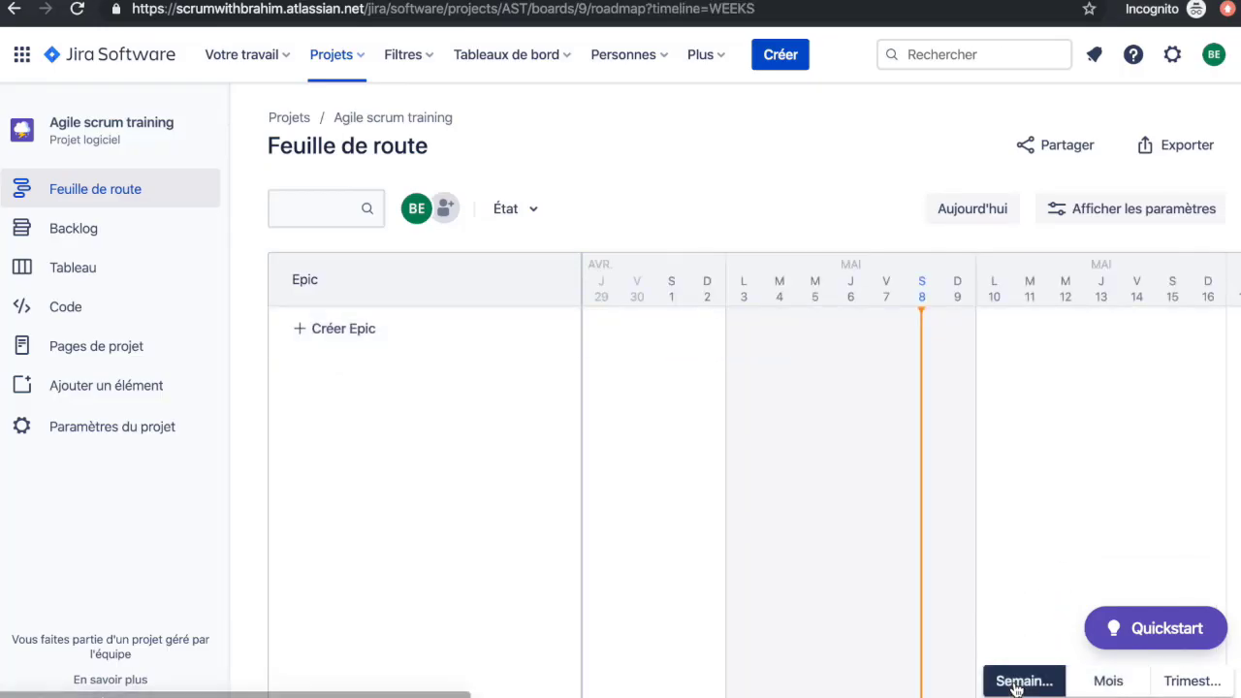
click(1182, 683)
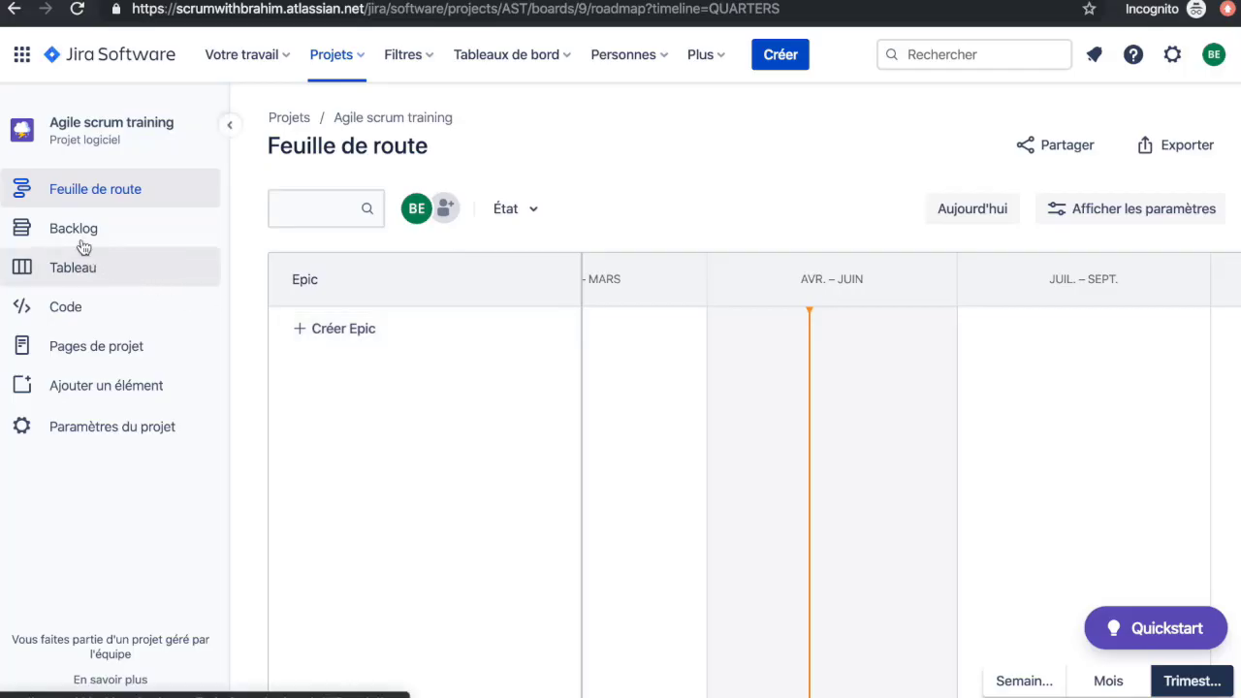
- View the project's backlog and return to its board
click(122, 239)
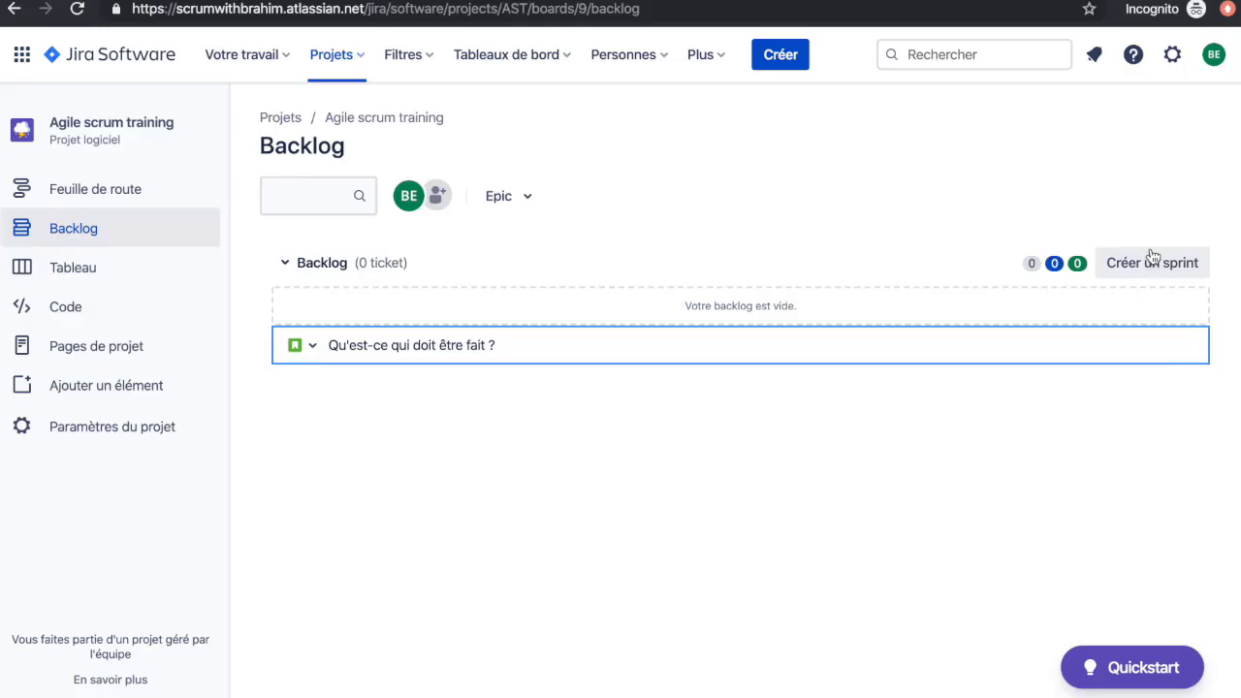
click(94, 285)
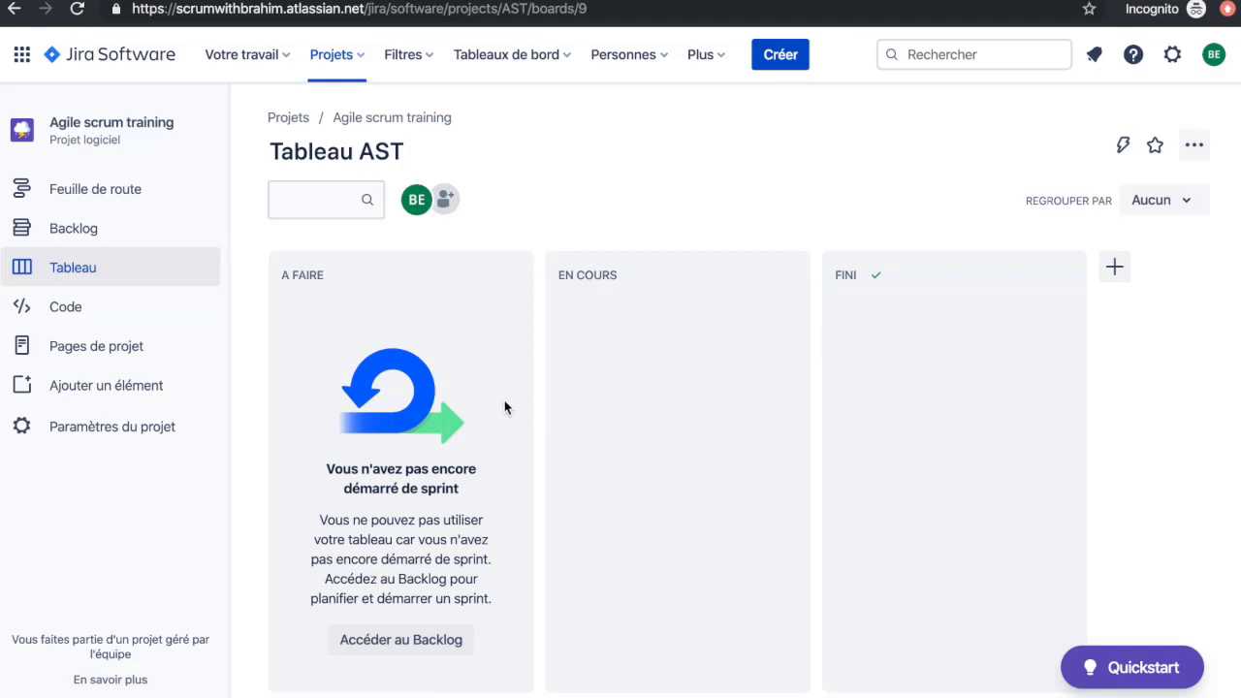
- Review the source code management tools offered on the project's Code page and open the project pages
click(80, 310)
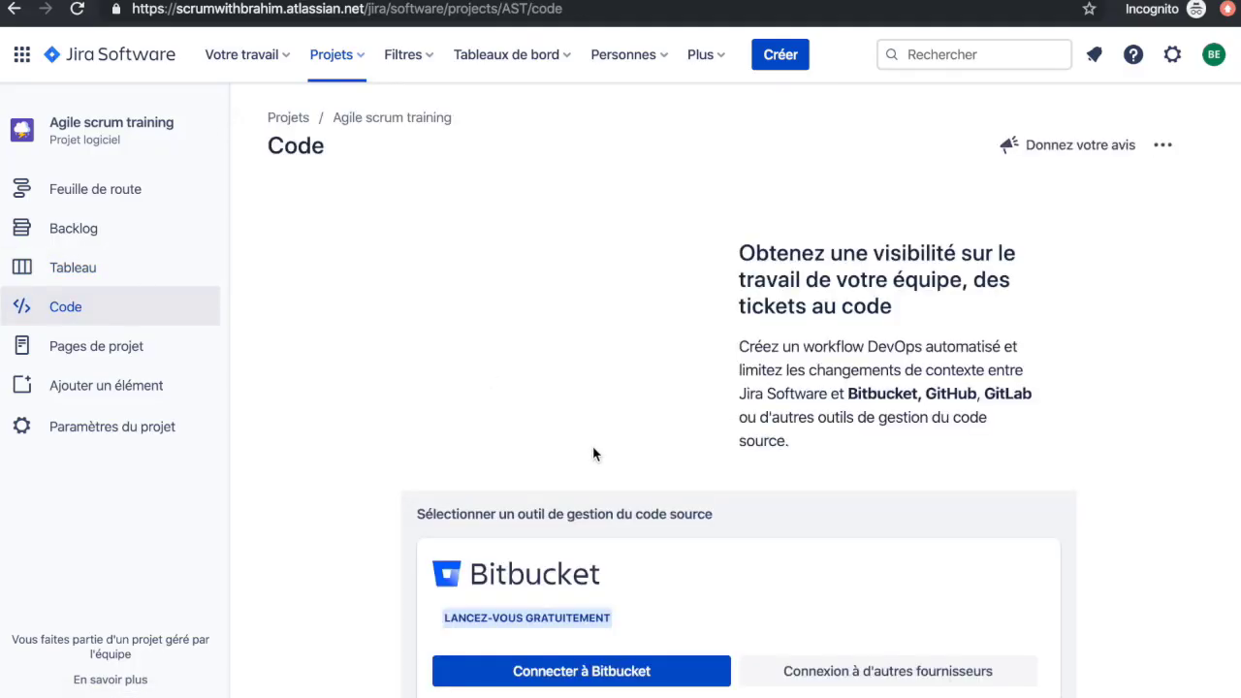
scroll(593, 454, down, 1)
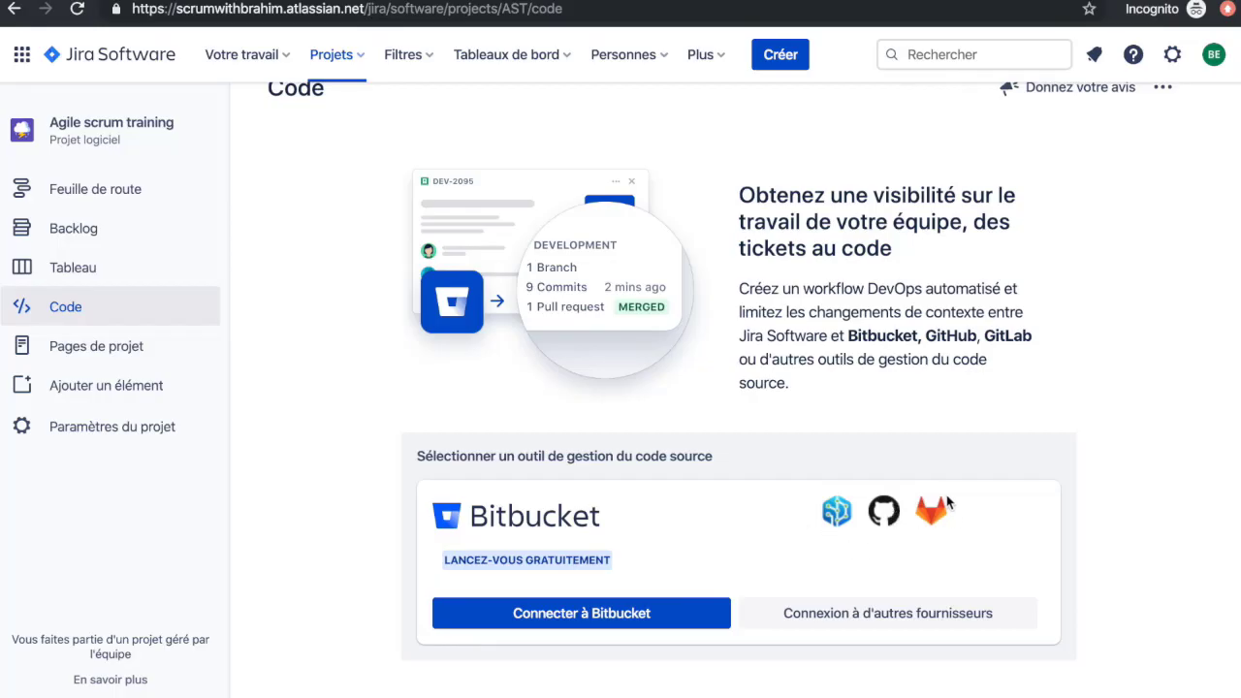
scroll(810, 568, down, 1)
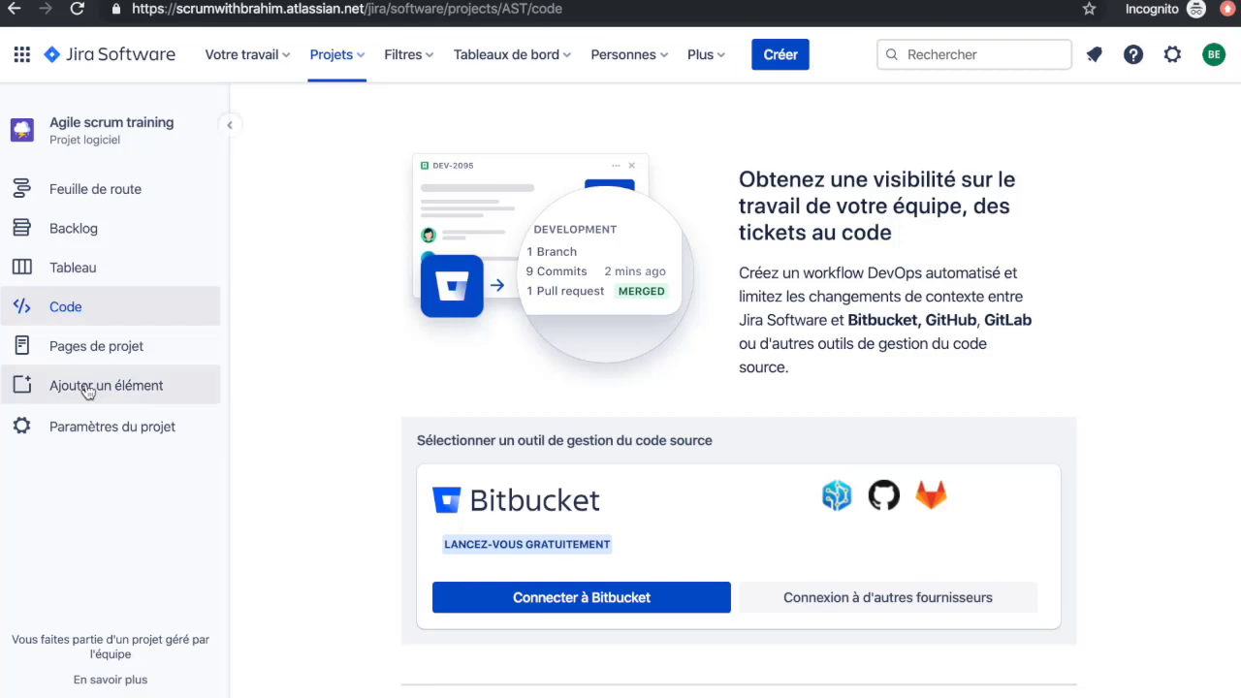
click(119, 353)
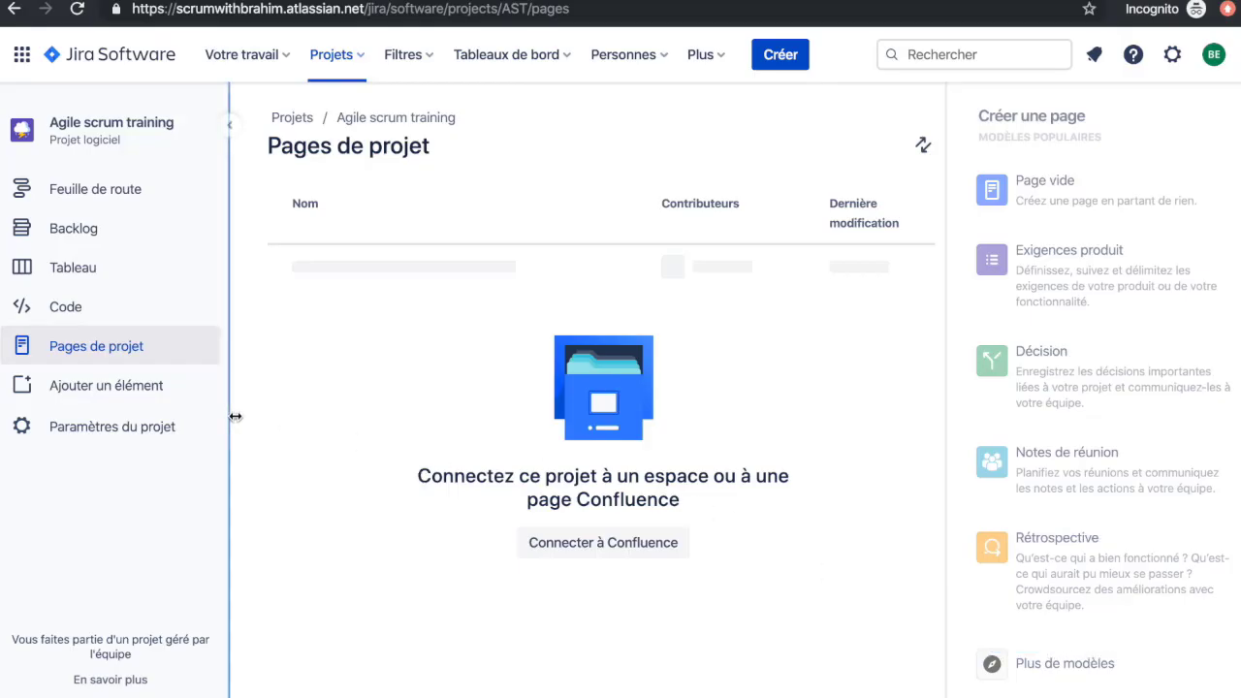
- View the options for adding an item to the project, and dismiss them without adding anything
click(143, 390)
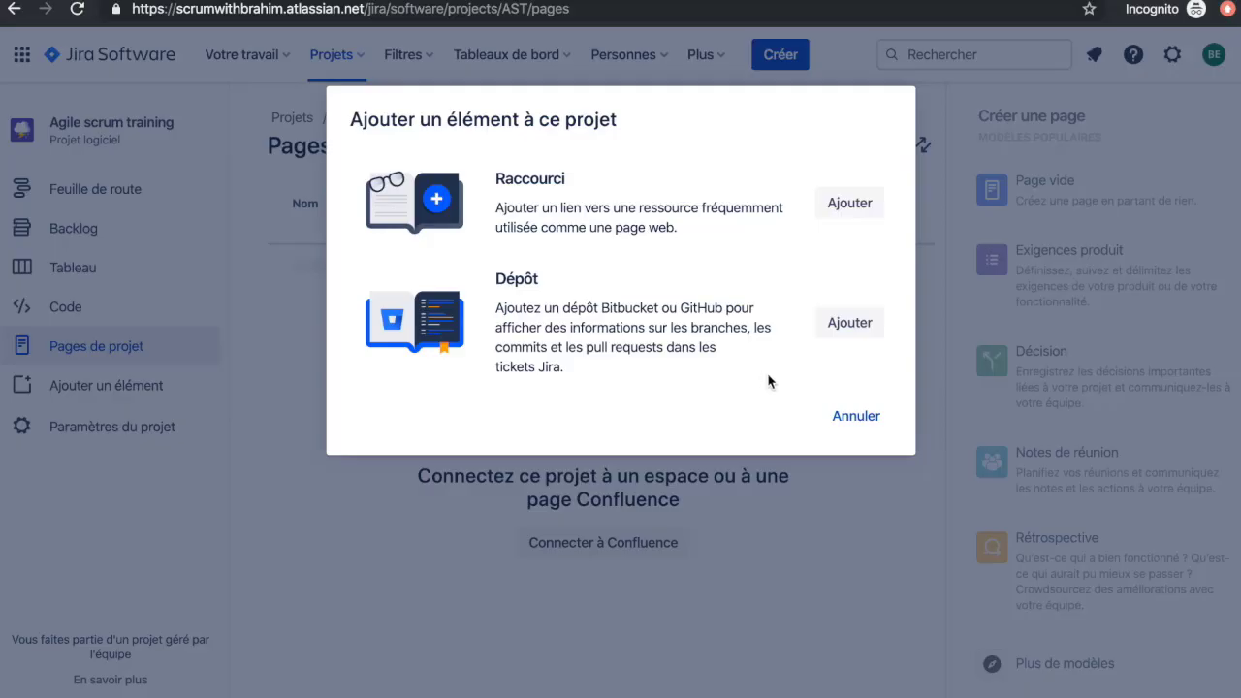
click(856, 416)
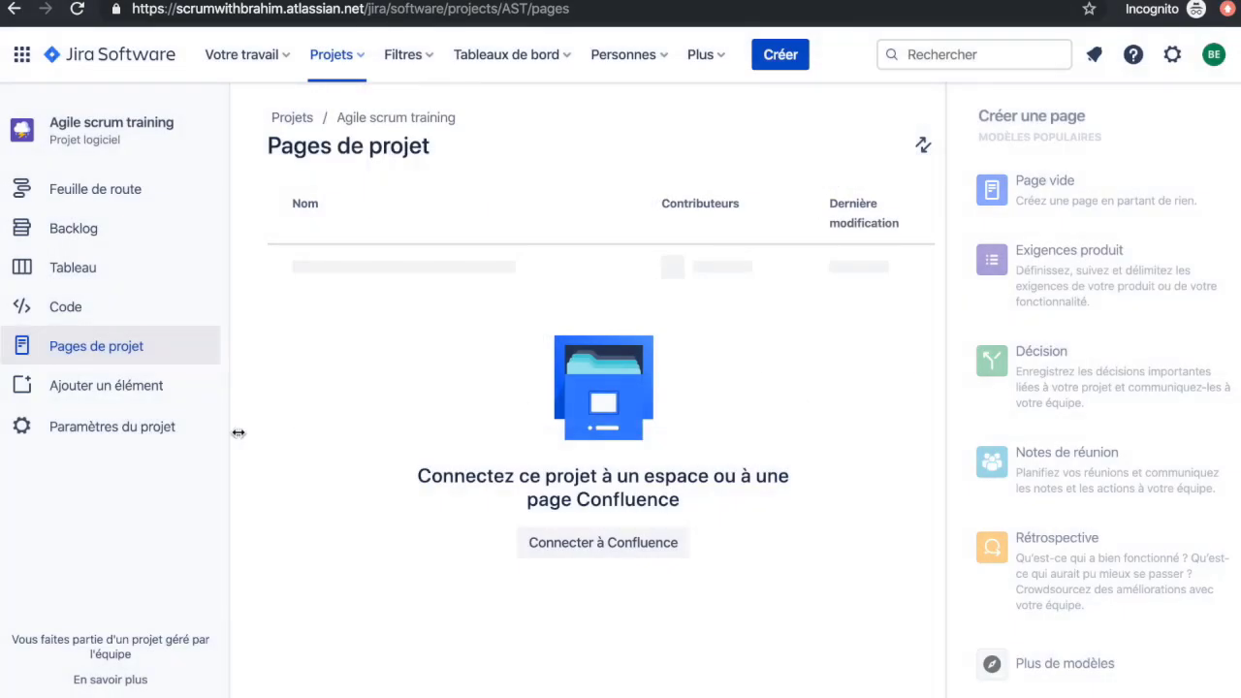
- Review the project's details in its settings and return to the project board
click(144, 442)
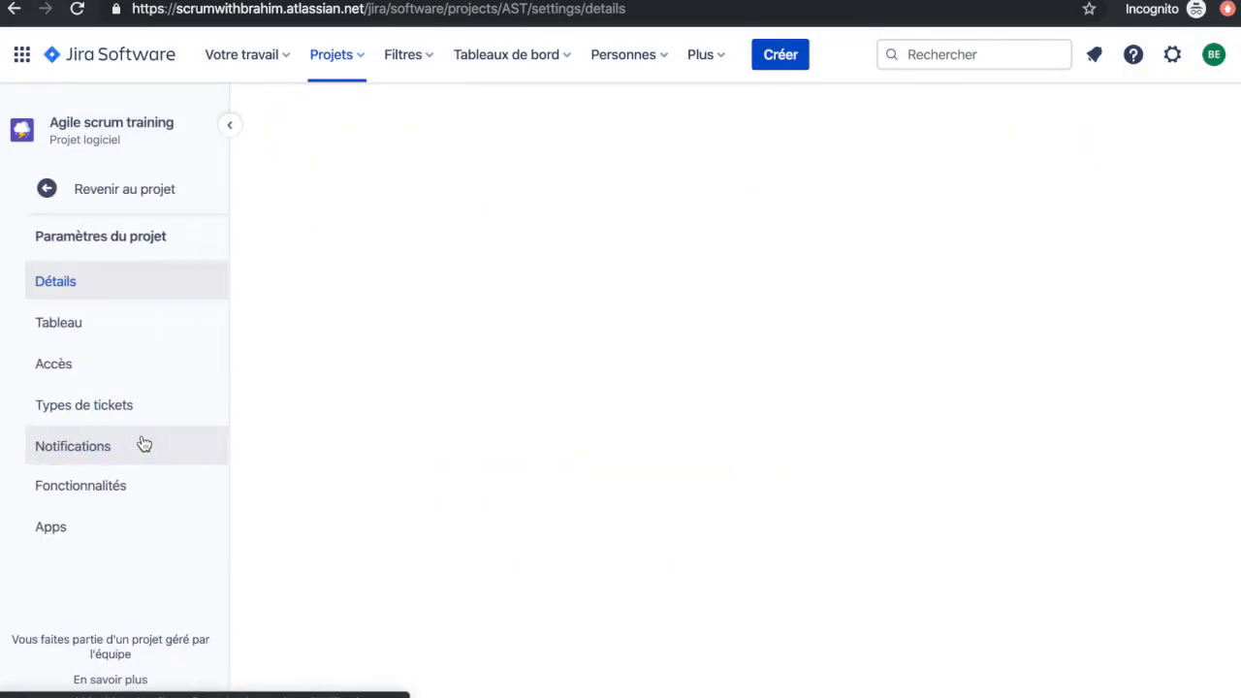
scroll(711, 500, down, 1)
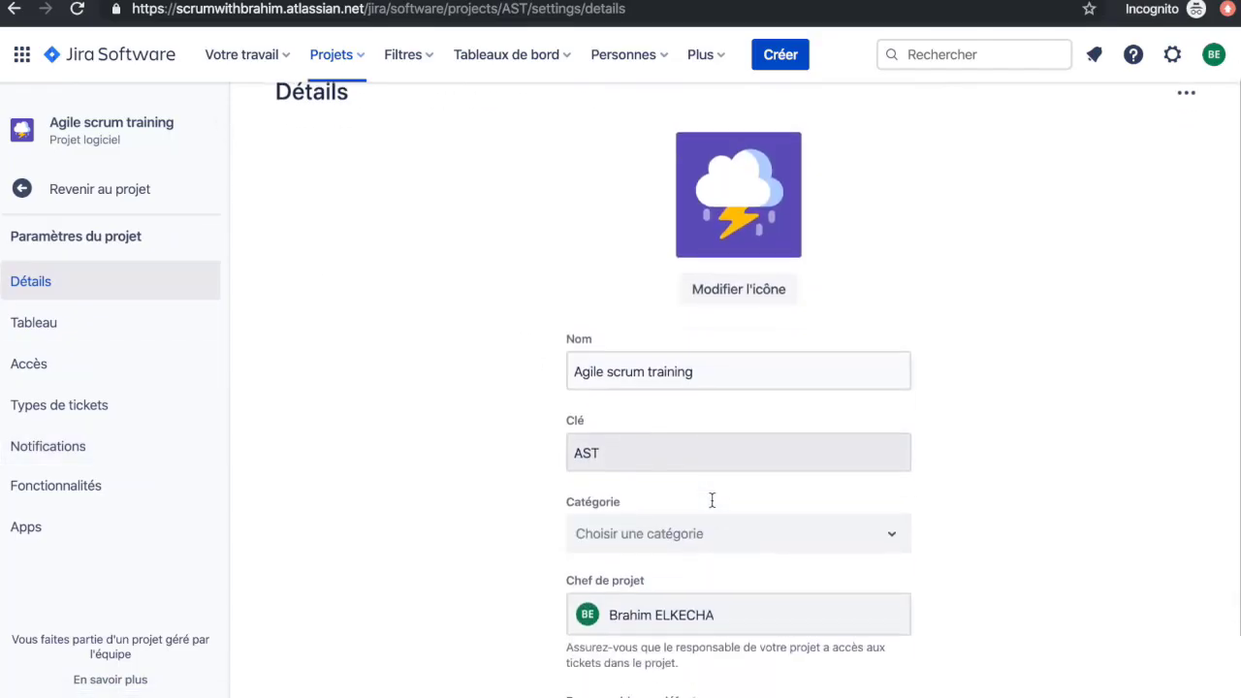
scroll(712, 499, down, 2)
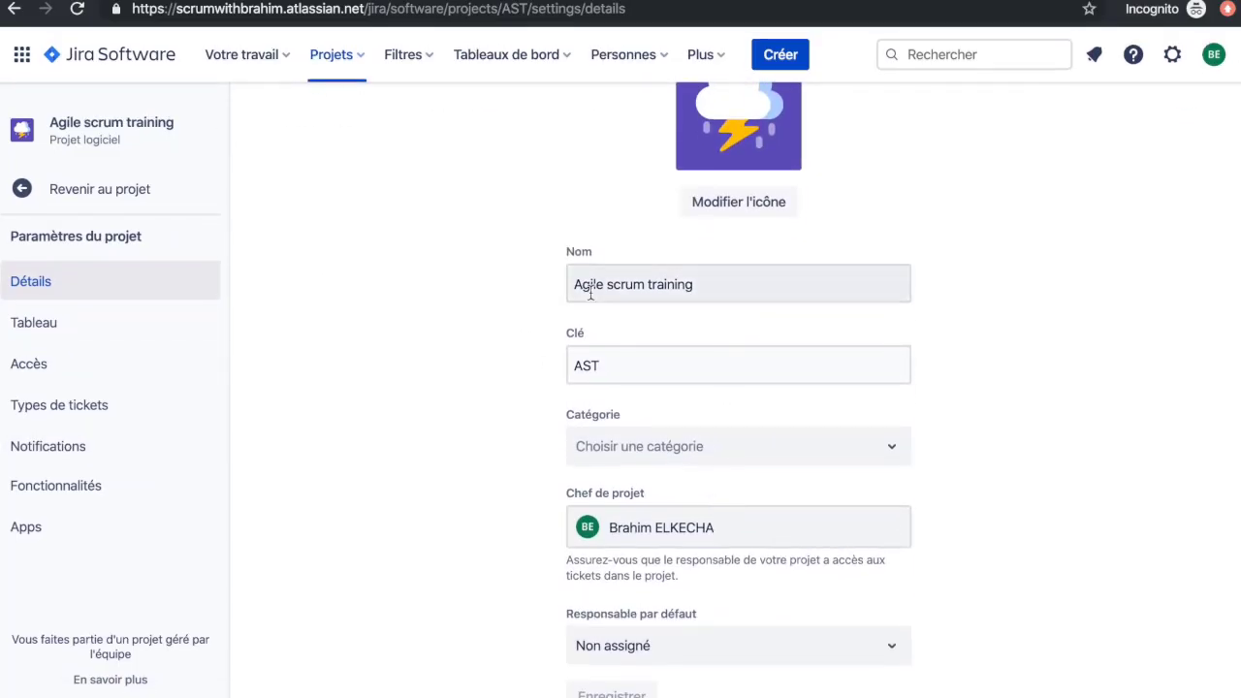
scroll(655, 524, down, 1)
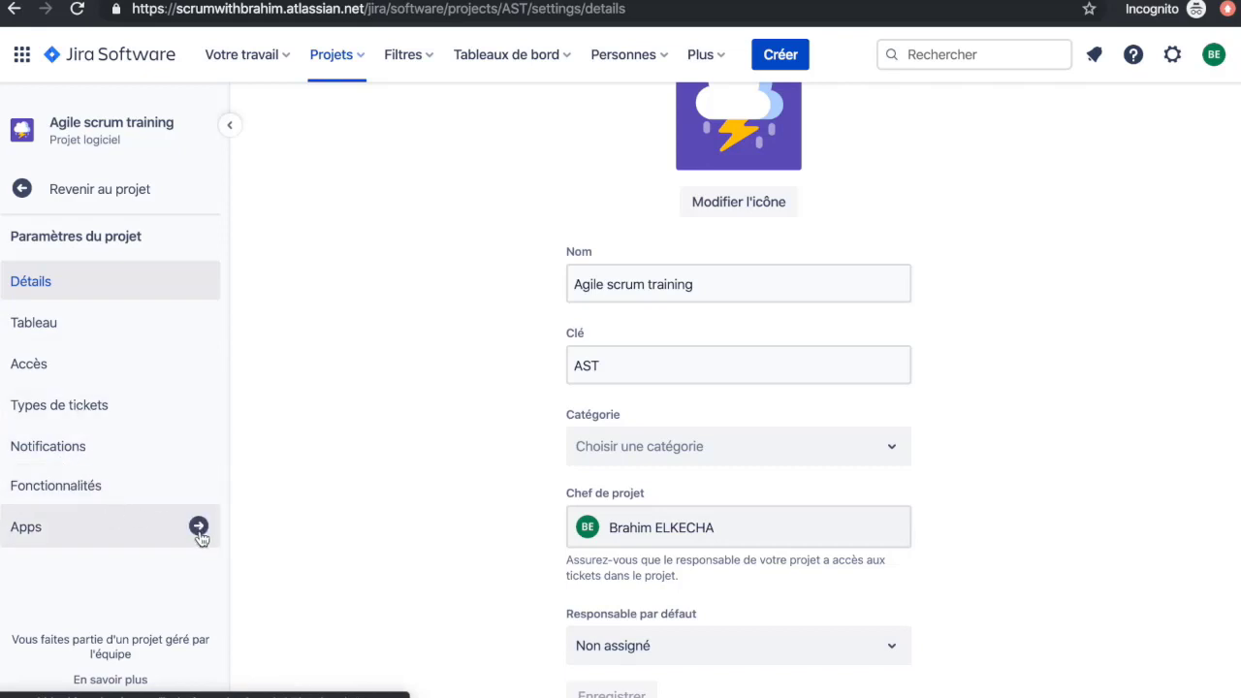
scroll(410, 294, up, 3)
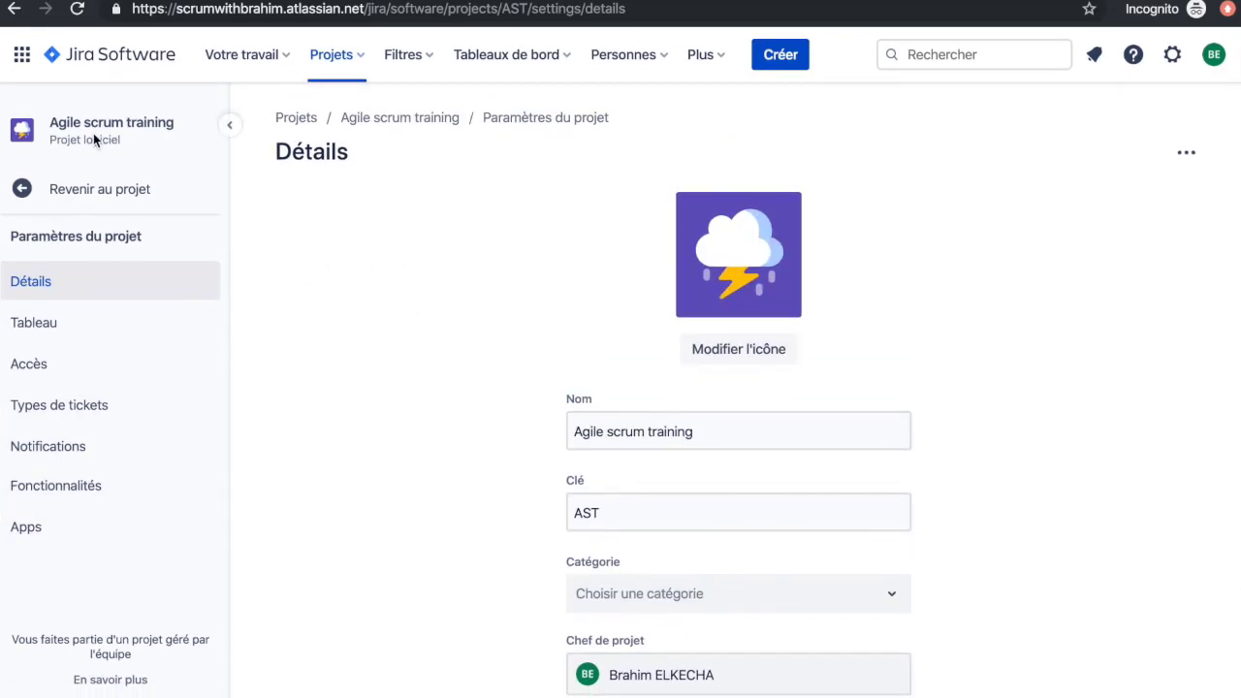
click(25, 190)
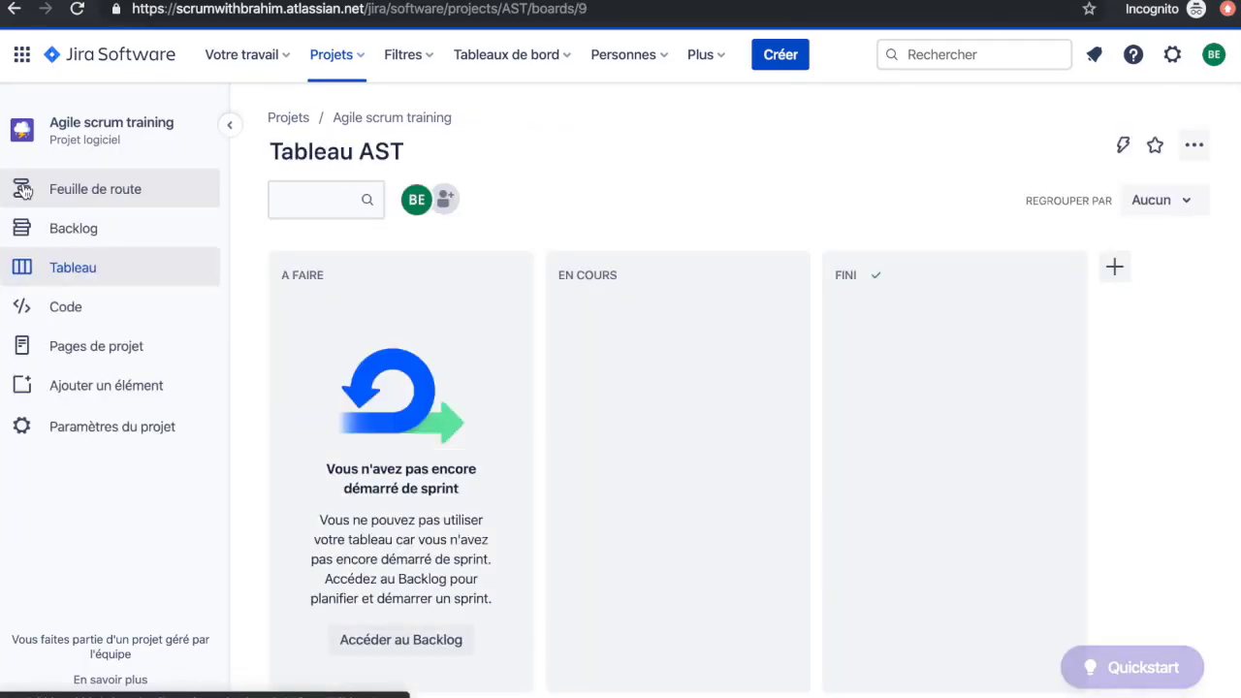